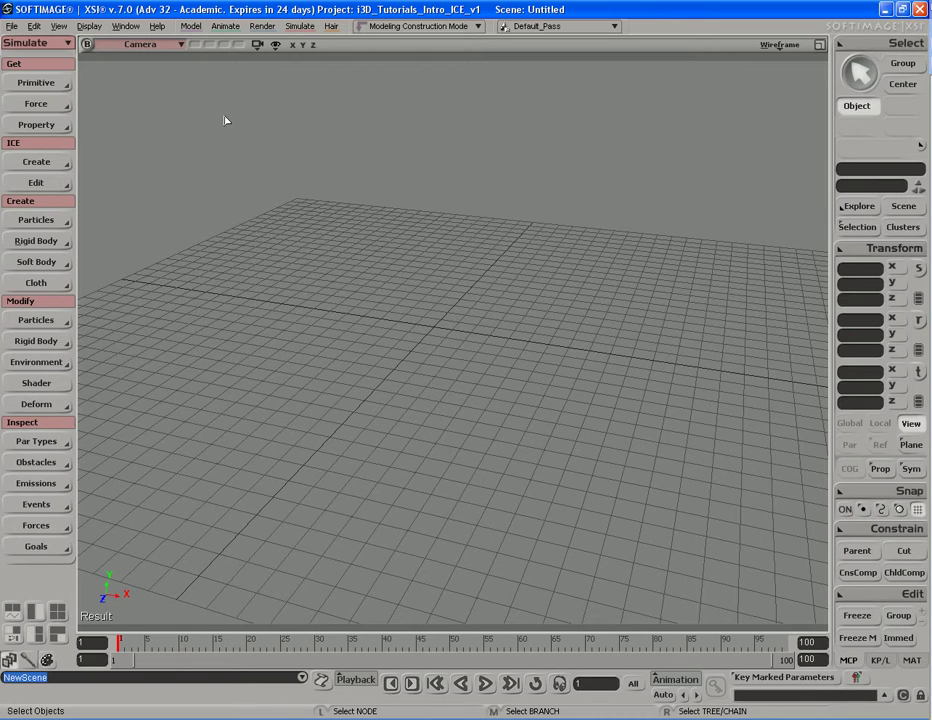
# Open an Explorer window and set its scope to the scene's Environments.
pyautogui.press('8')
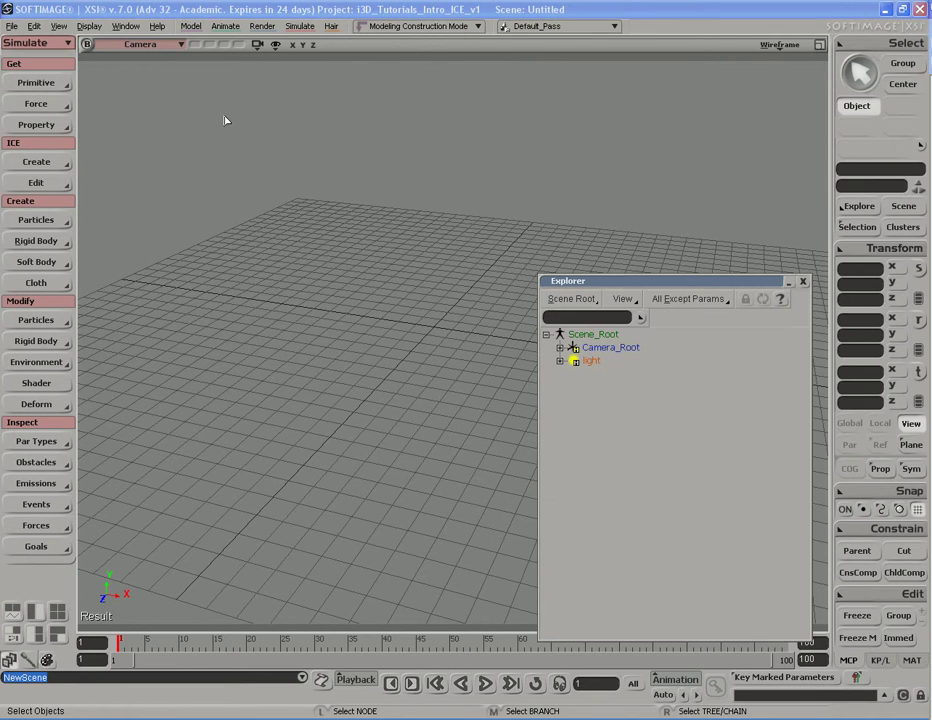
pyautogui.click(588, 301)
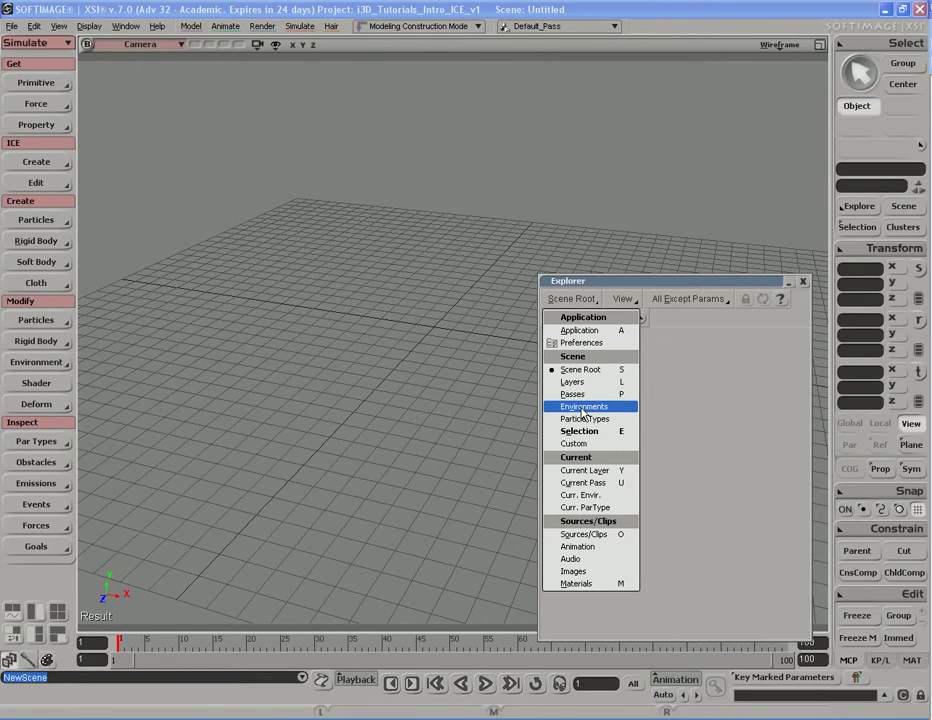
pyautogui.click(584, 407)
pyautogui.click(577, 336)
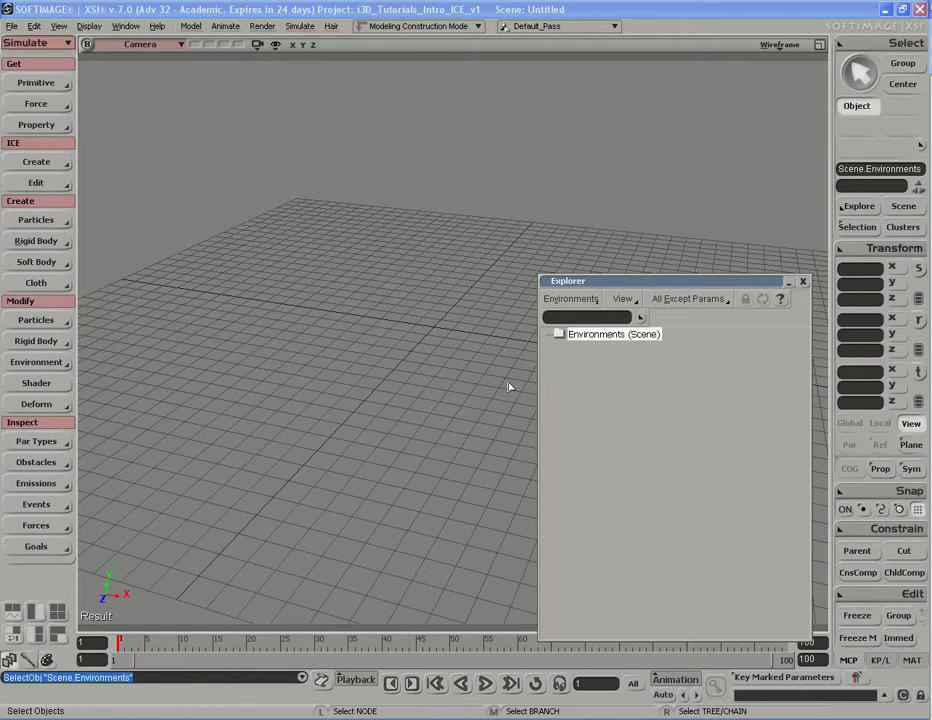
pyautogui.click(476, 358)
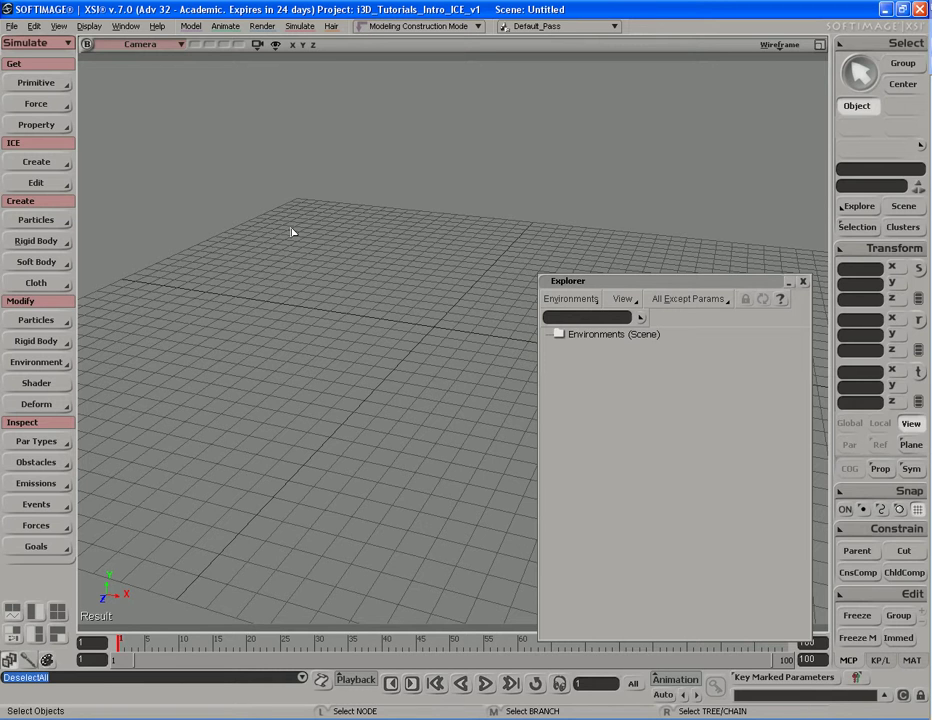
# Create a polygon mesh grid primitive at the scene origin, keeping its default lengths and subdivisions.
pyautogui.click(36, 83)
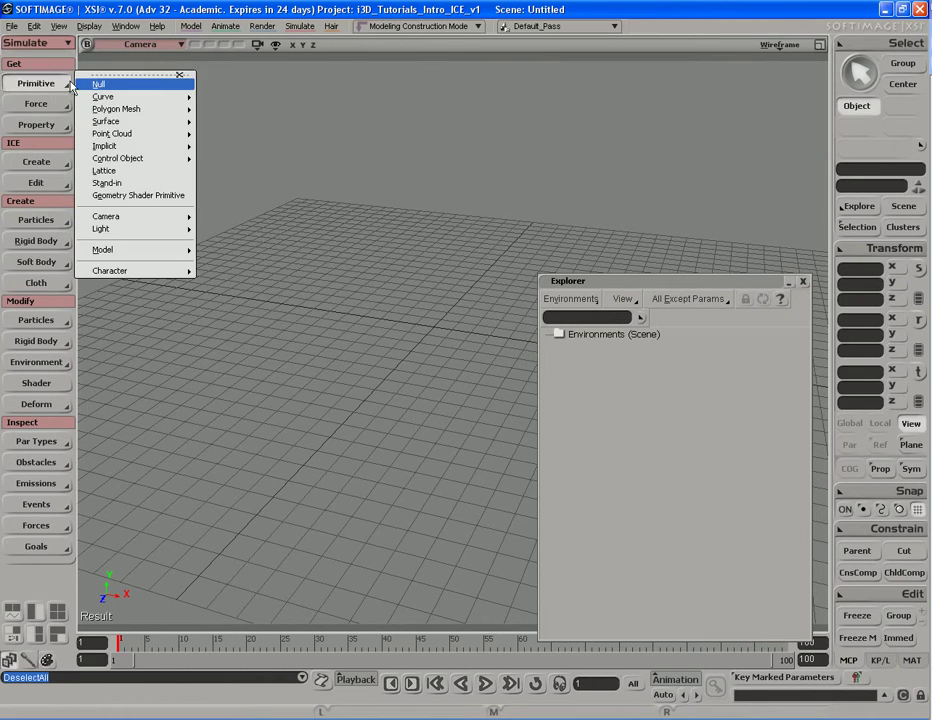
pyautogui.moveTo(155, 112)
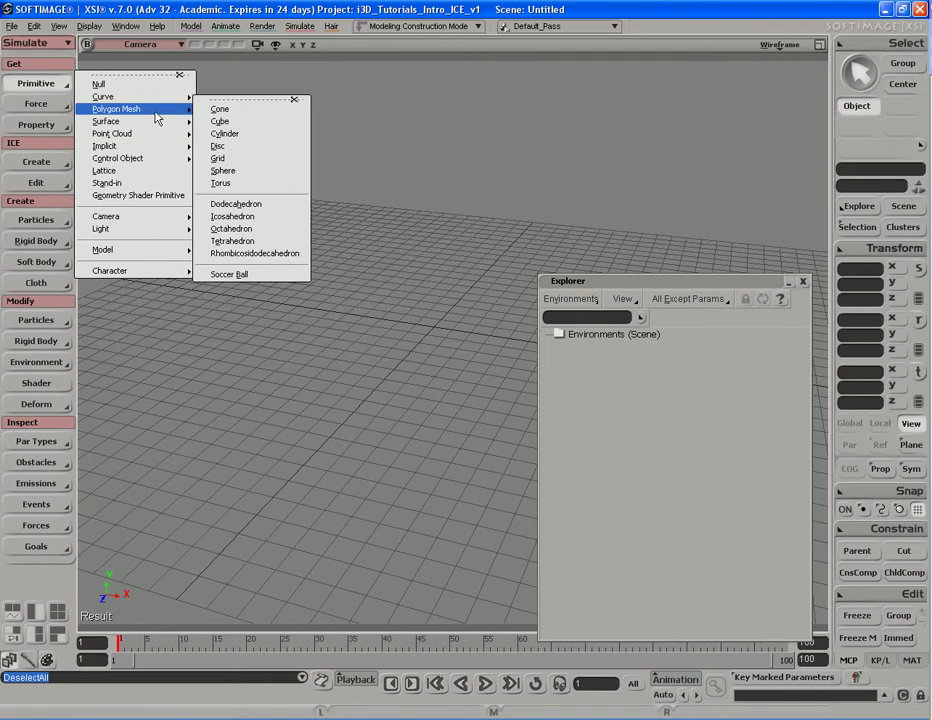
pyautogui.click(254, 158)
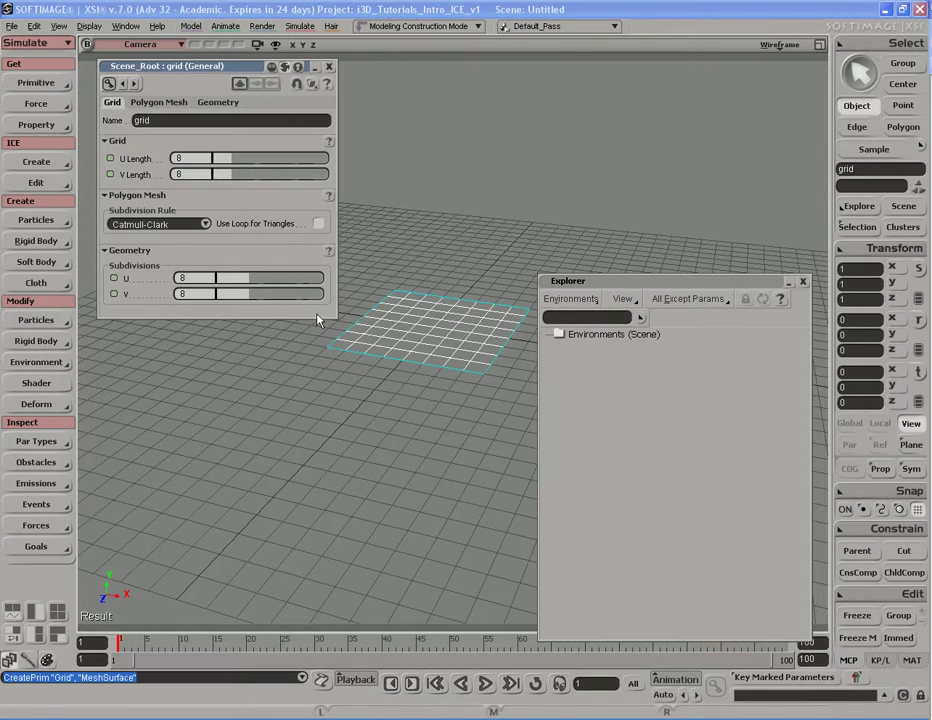
pyautogui.click(329, 67)
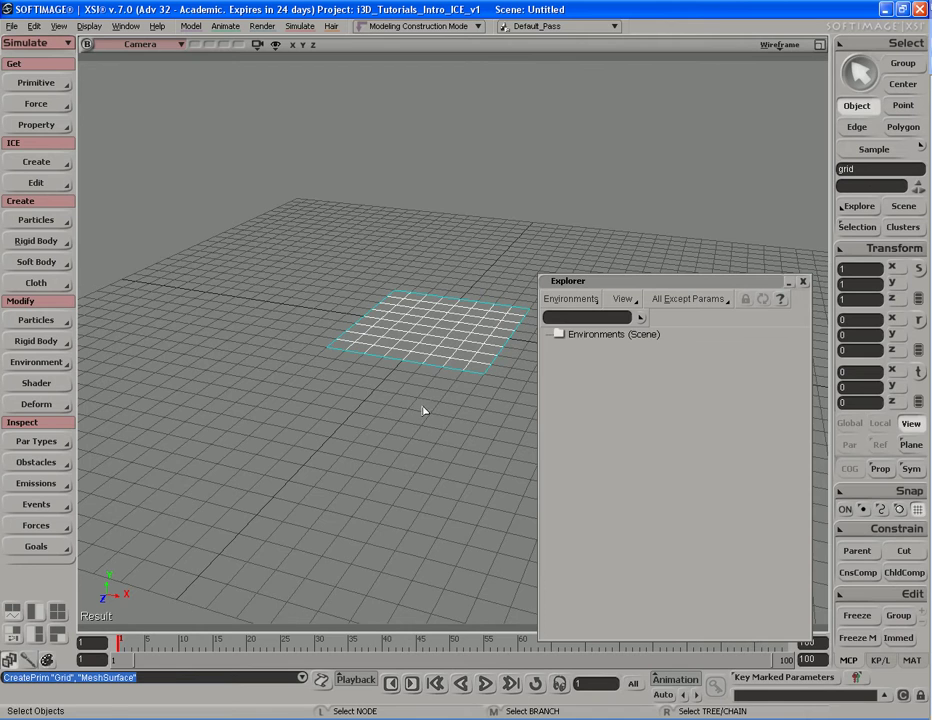
# Create an ICE particle emission from the selected grid.
pyautogui.press('s')
pyautogui.moveTo(289, 354); pyautogui.dragTo(402, 366, button='middle')
pyautogui.moveTo(402, 366); pyautogui.dragTo(366, 412, button='right')
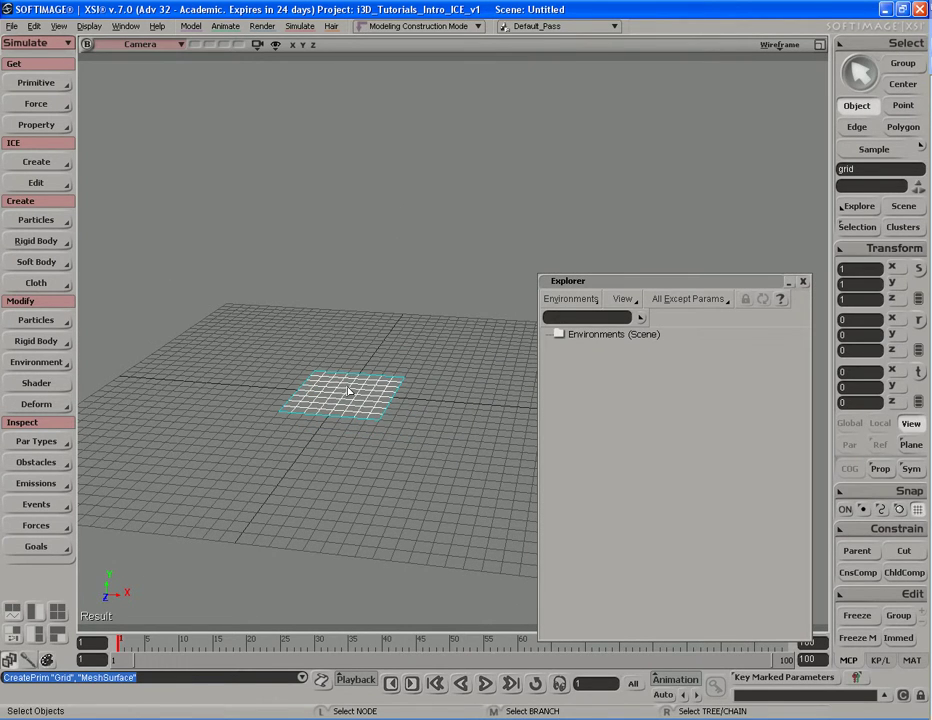
pyautogui.click(62, 161)
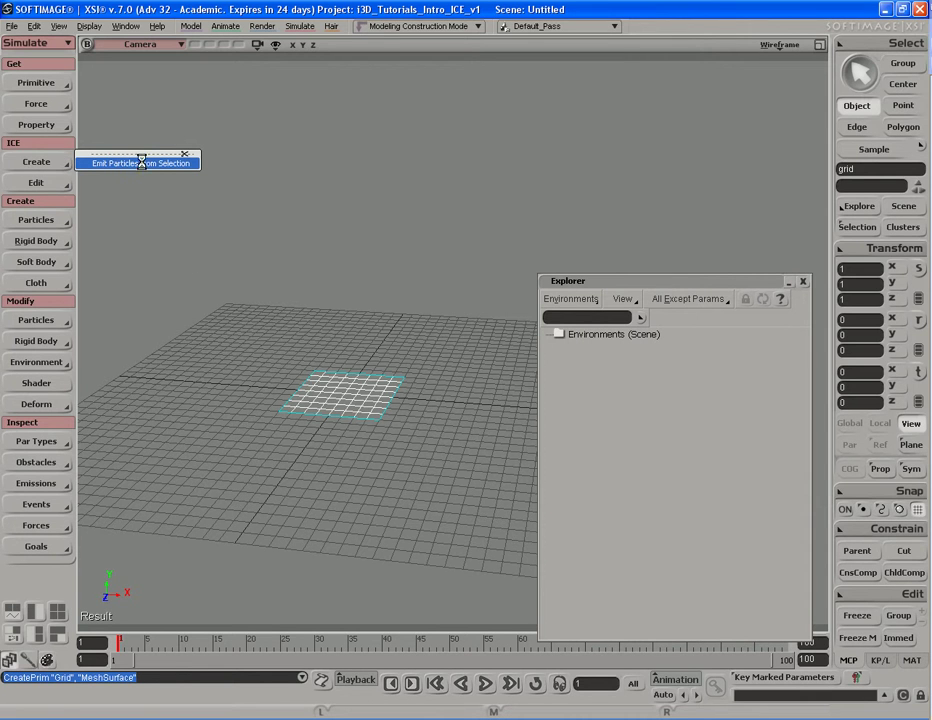
pyautogui.click(140, 164)
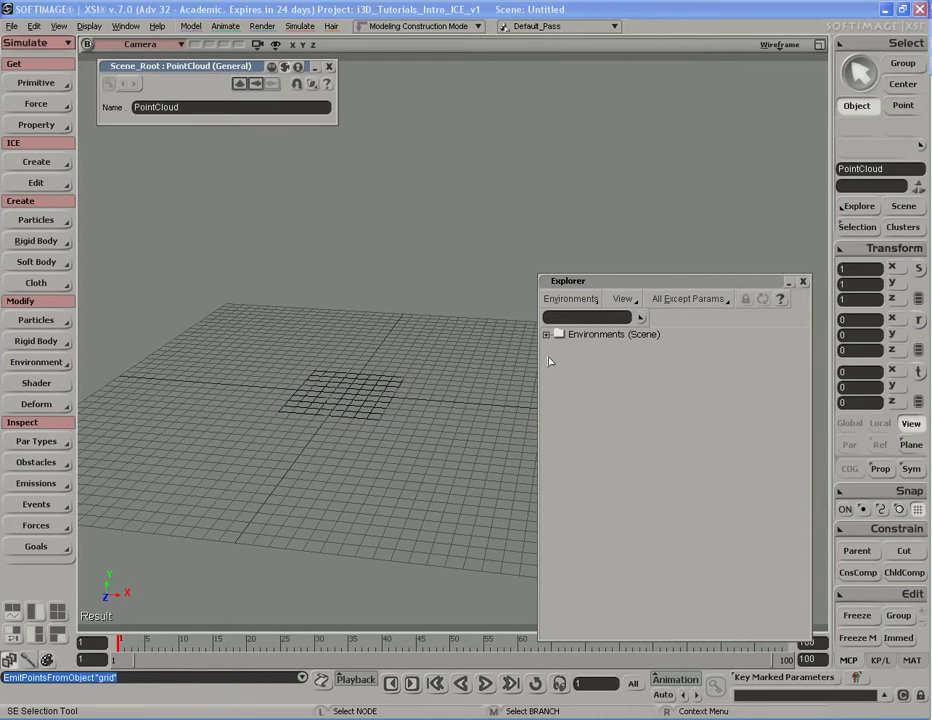
# Expand the Environment in the Explorer and inspect its Caches, Simulation Time Control and Forces properties.
pyautogui.click(547, 335)
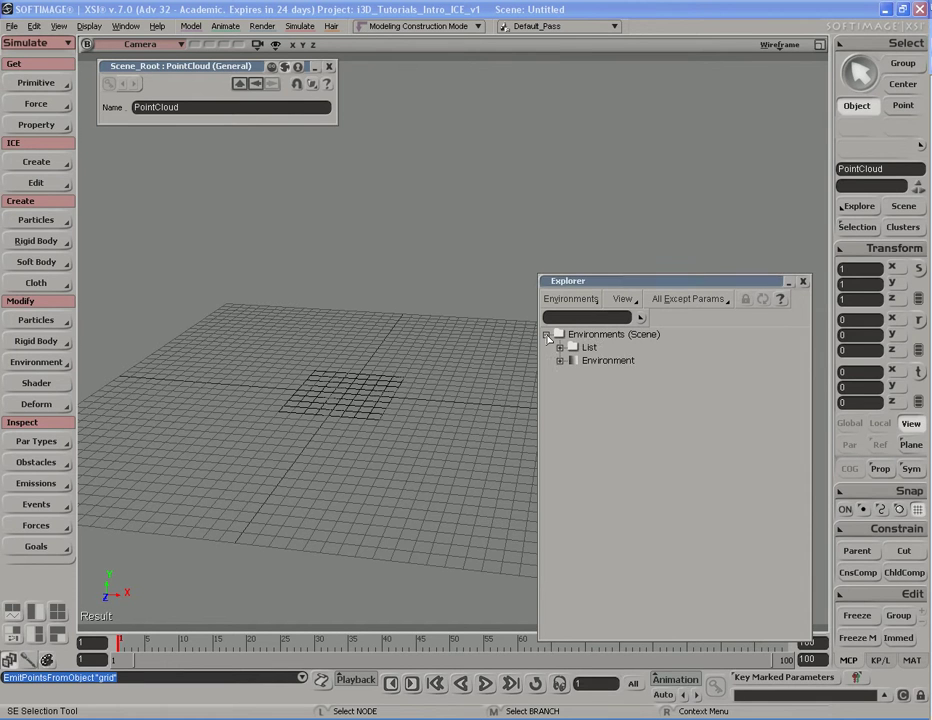
pyautogui.click(608, 361)
pyautogui.doubleClick(608, 361)
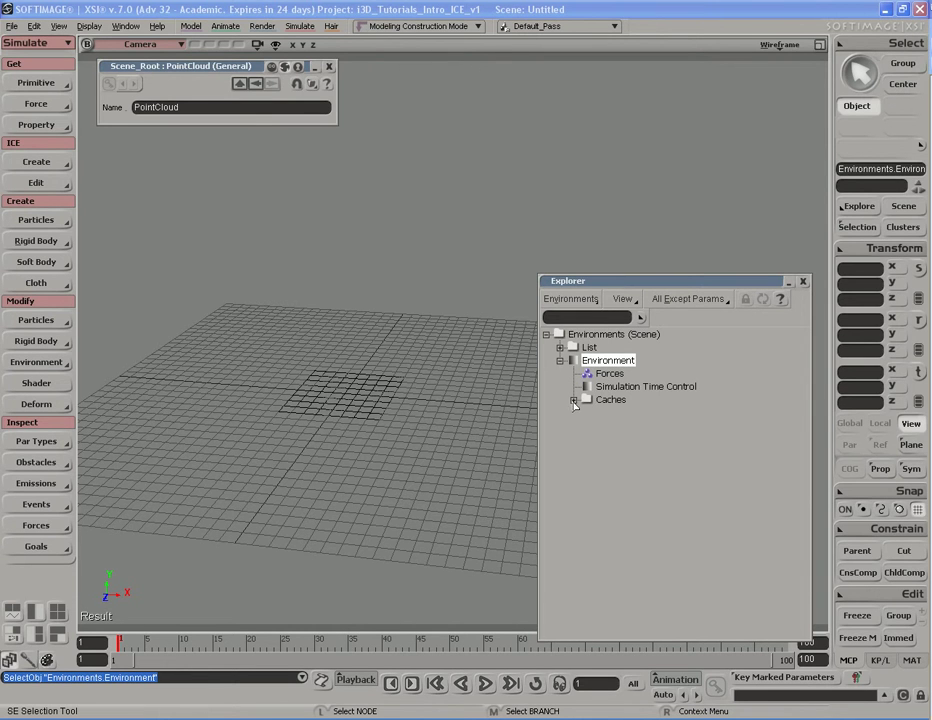
pyautogui.click(573, 399)
pyautogui.click(620, 387)
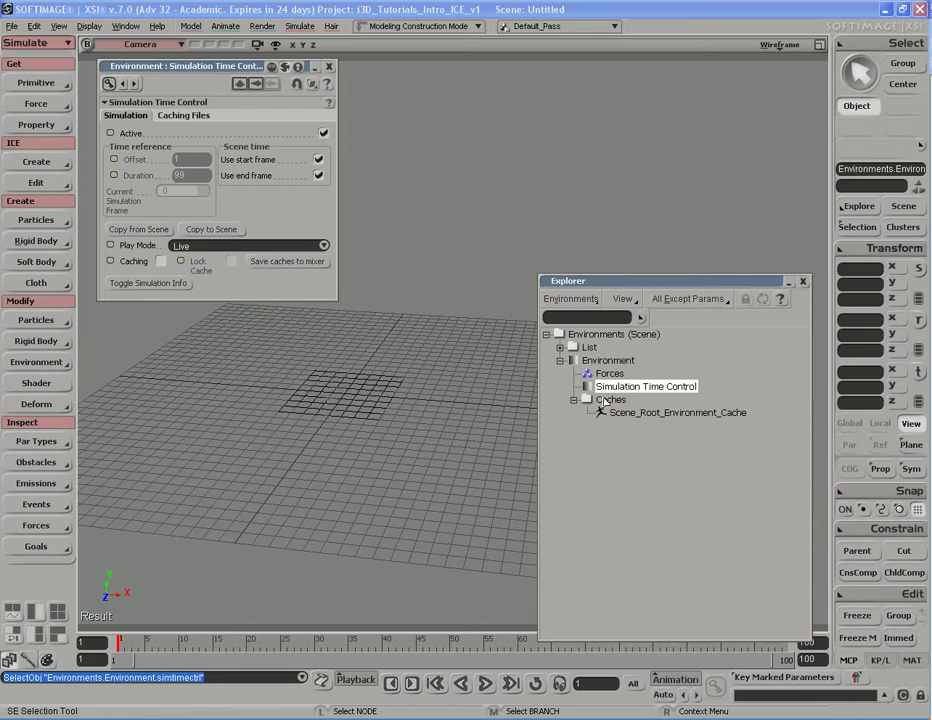
pyautogui.click(609, 374)
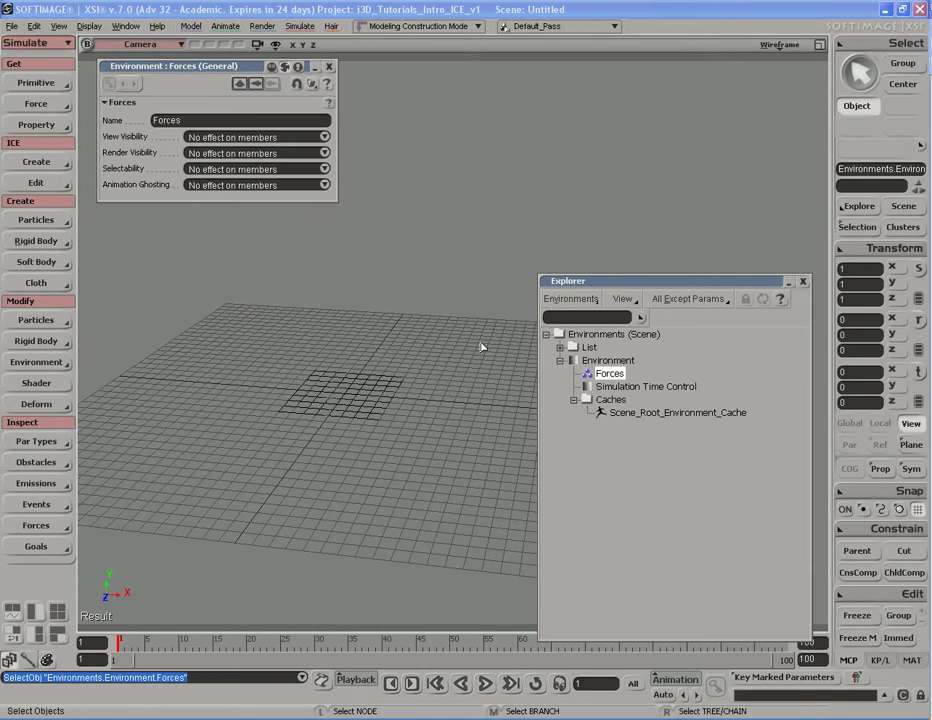
pyautogui.click(329, 68)
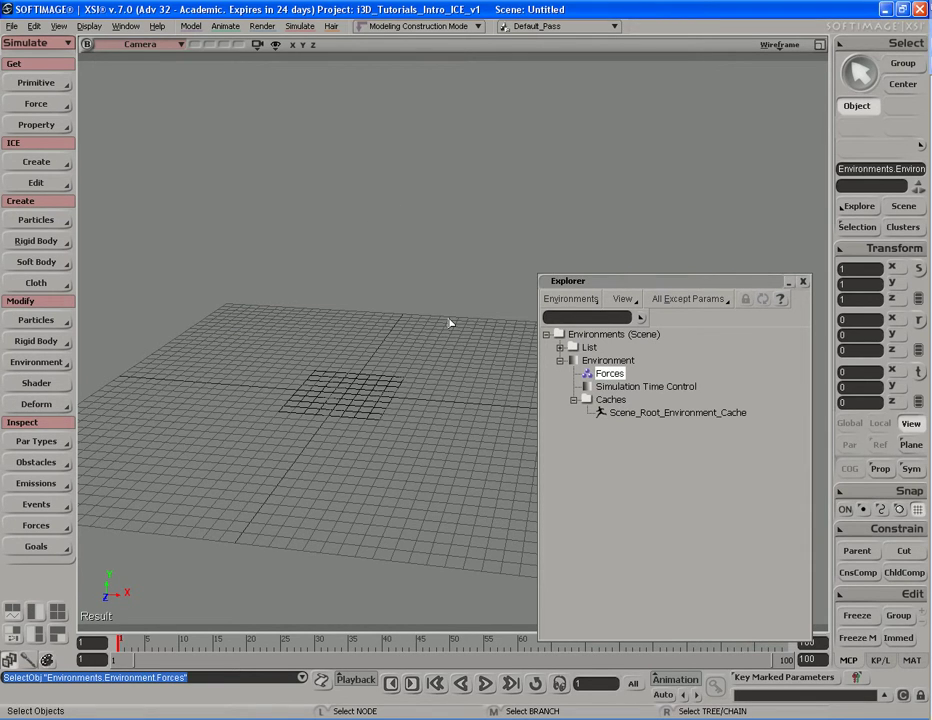
pyautogui.click(504, 306)
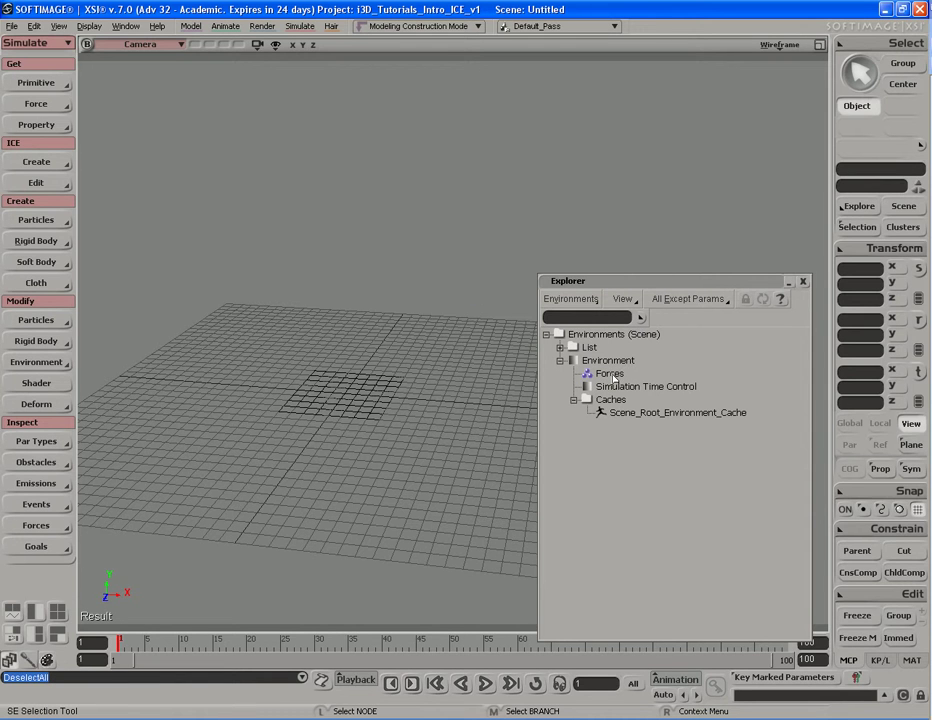
# Add a gravity force to the scene with the Environment selected, keeping its default amplitude.
pyautogui.click(597, 365)
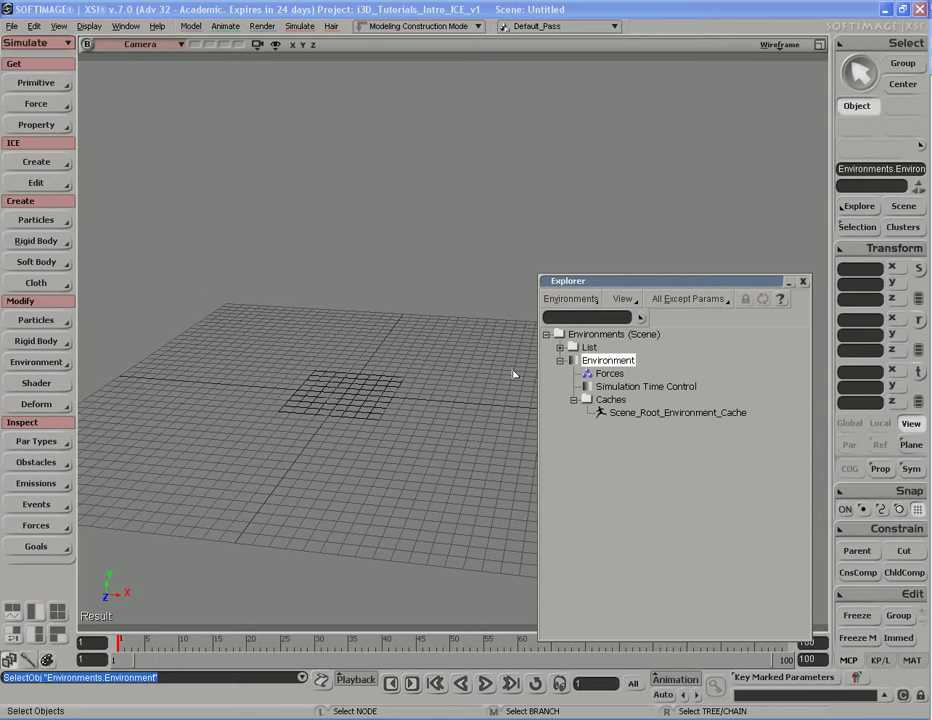
pyautogui.click(50, 107)
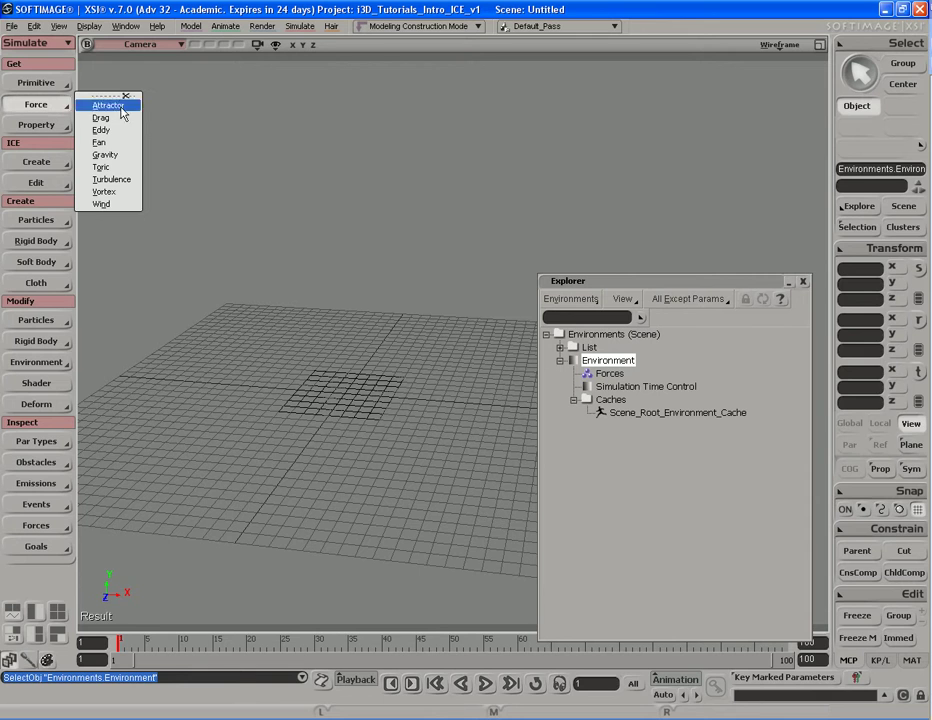
pyautogui.click(104, 155)
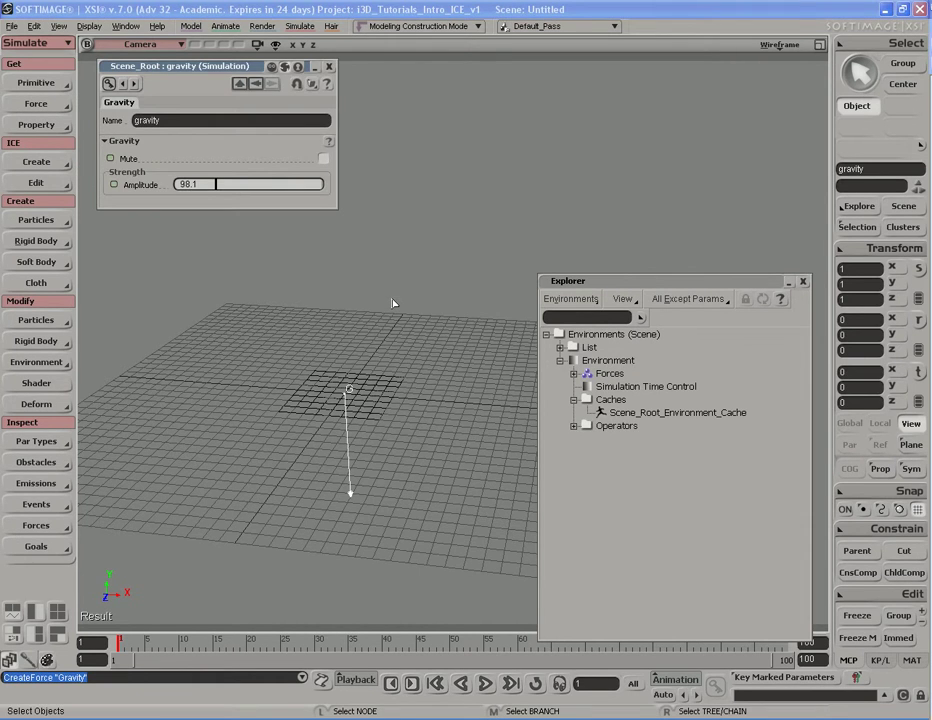
pyautogui.click(329, 67)
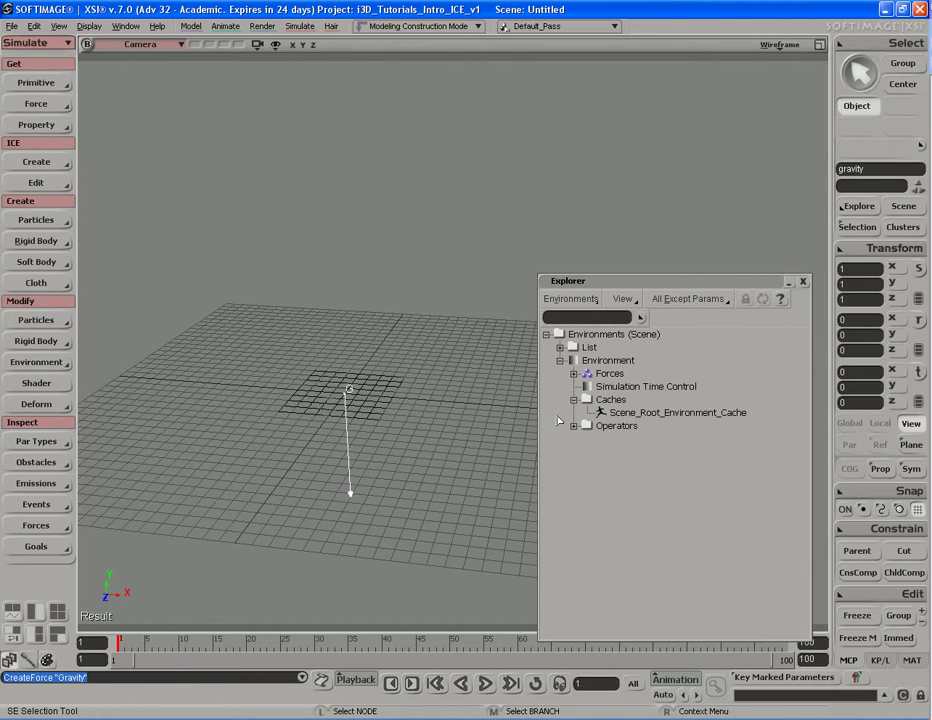
# Check the gravity force under the Environment's Forces group and delete it from the scene.
pyautogui.click(574, 374)
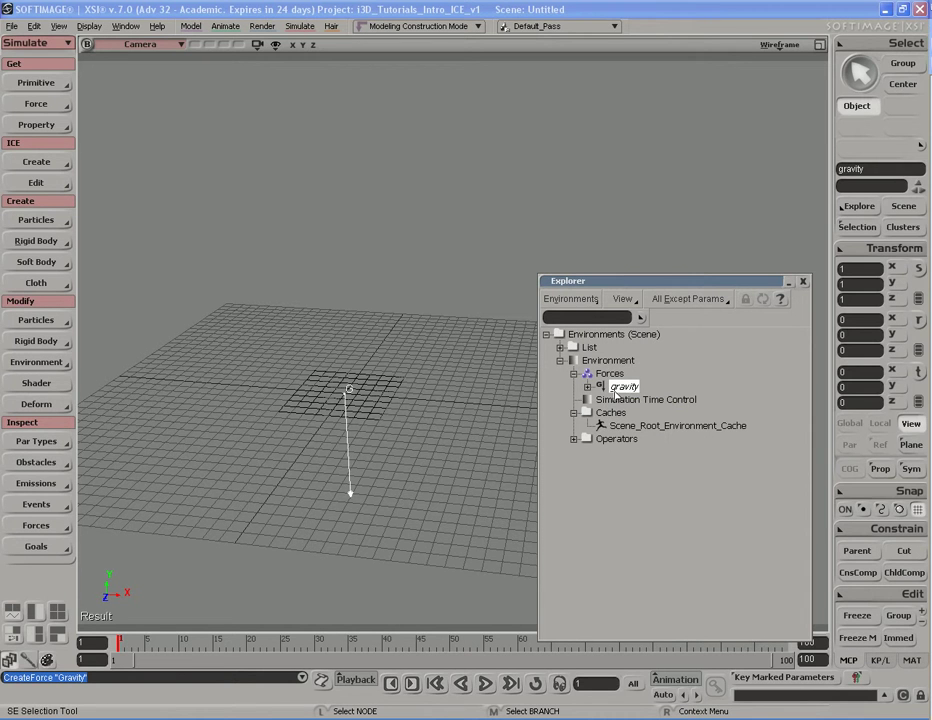
pyautogui.click(352, 488)
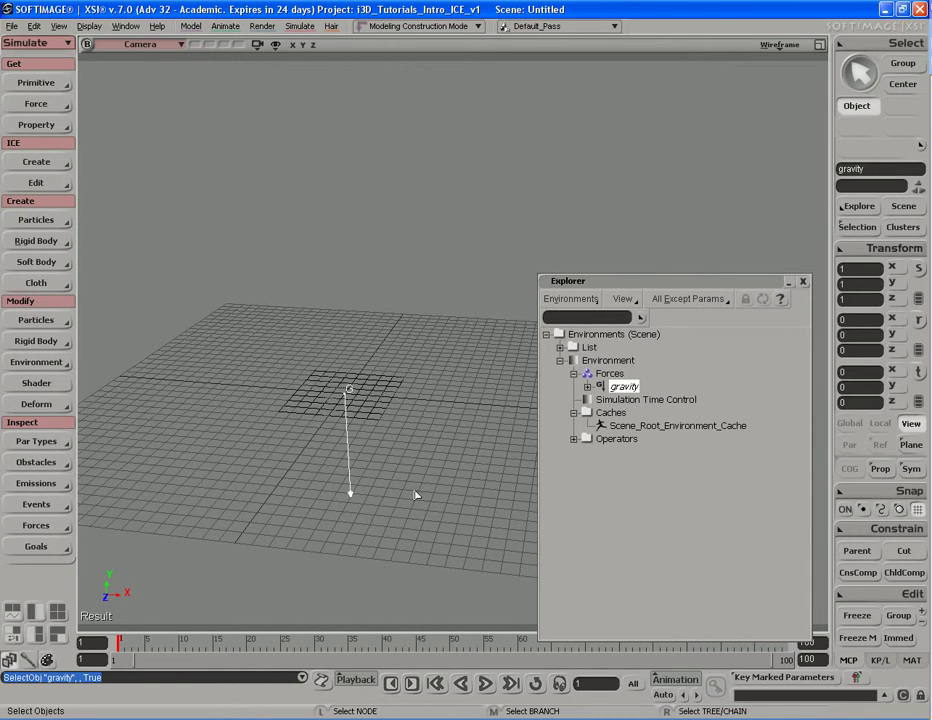
pyautogui.press('Delete')
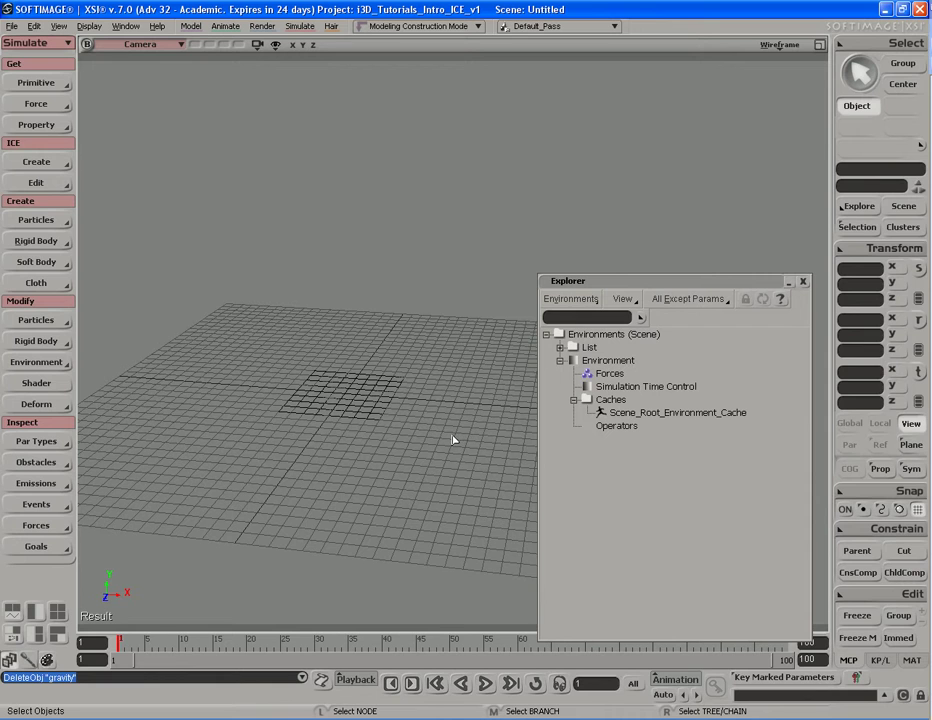
# Open the Environment's Simulation Time Control properties and review the caching file settings before returning to the simulation settings.
pyautogui.click(588, 387)
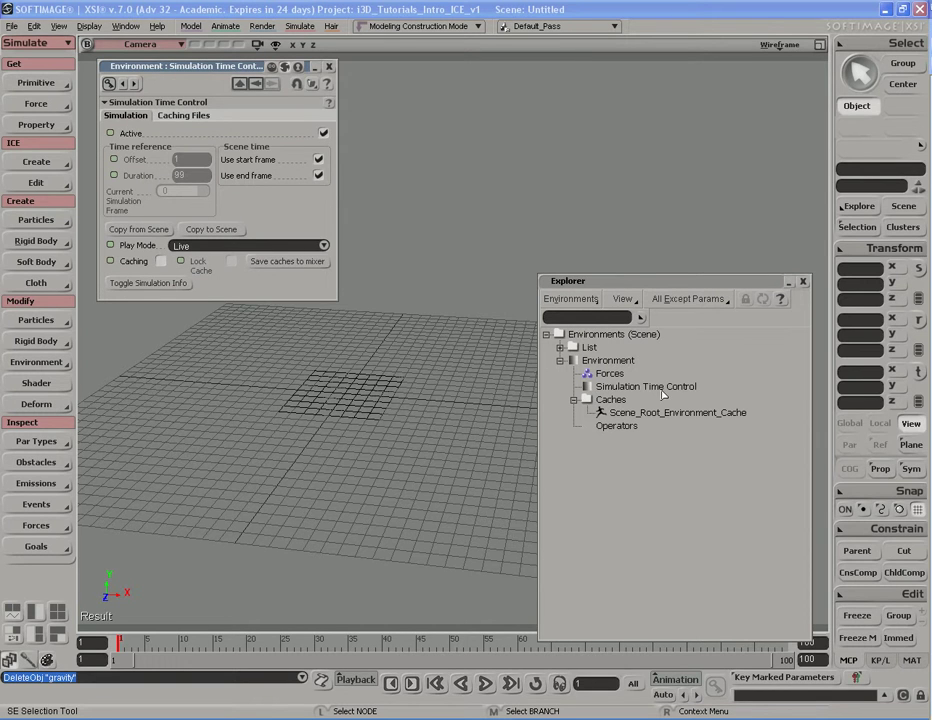
pyautogui.click(627, 387)
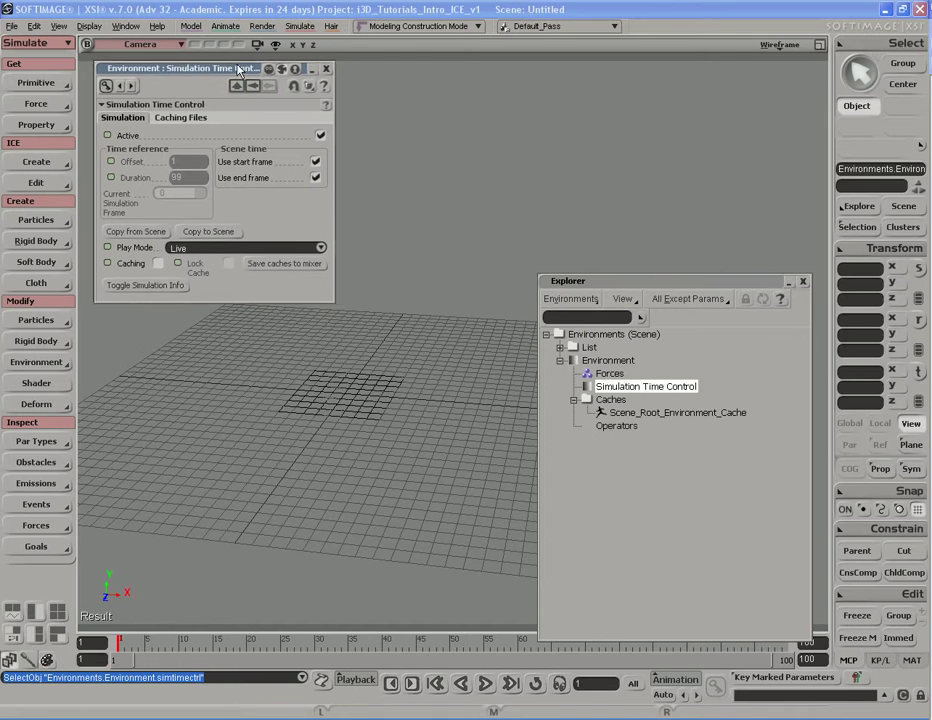
pyautogui.moveTo(244, 68); pyautogui.dragTo(256, 72)
pyautogui.moveTo(185, 69); pyautogui.dragTo(172, 71)
pyautogui.click(166, 122)
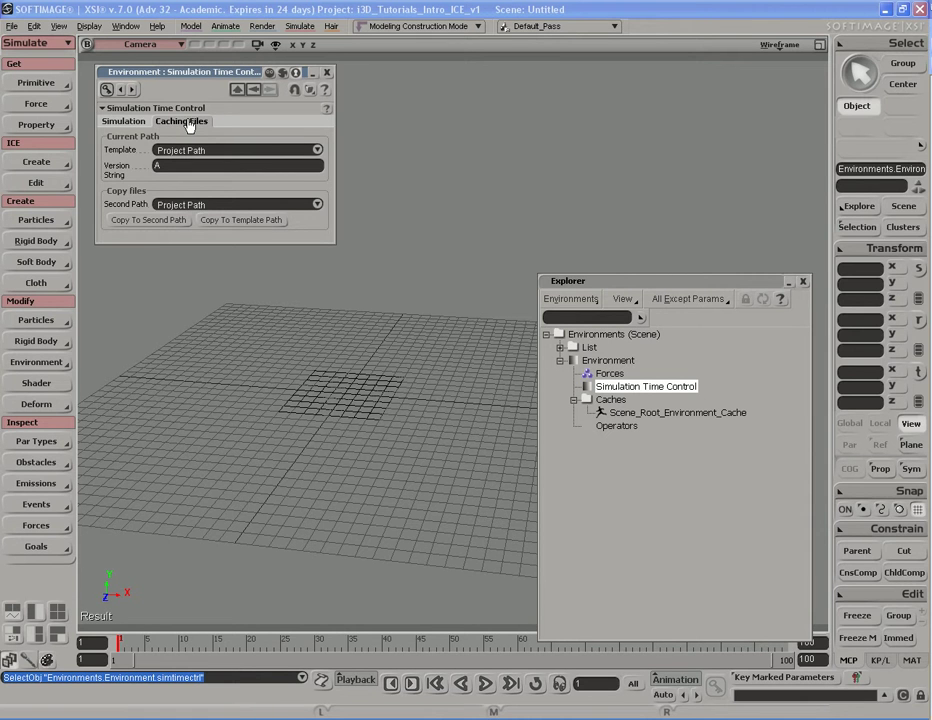
pyautogui.click(124, 121)
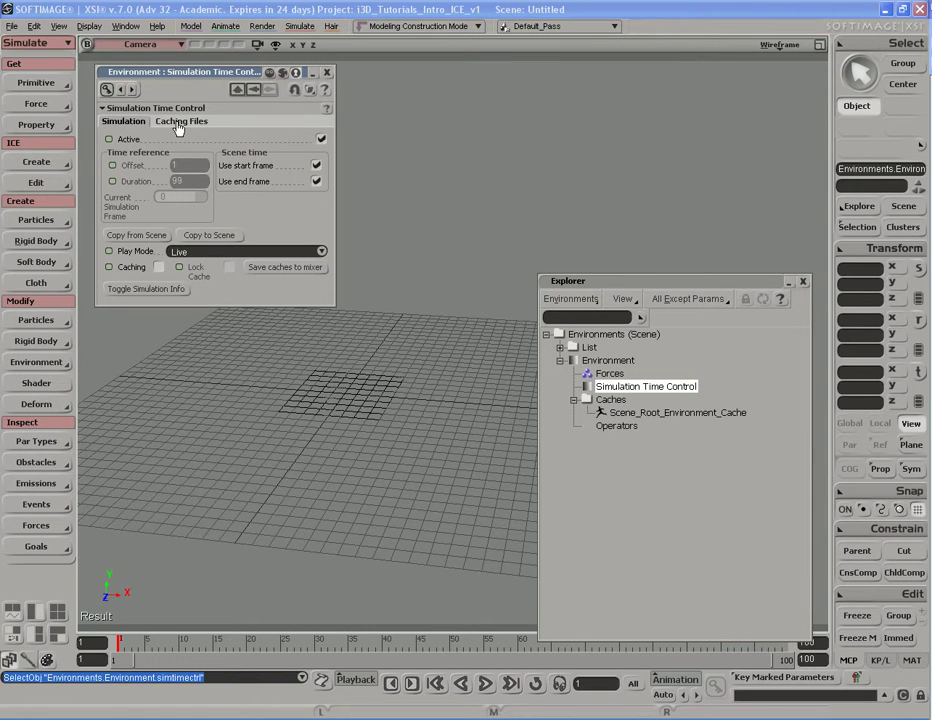
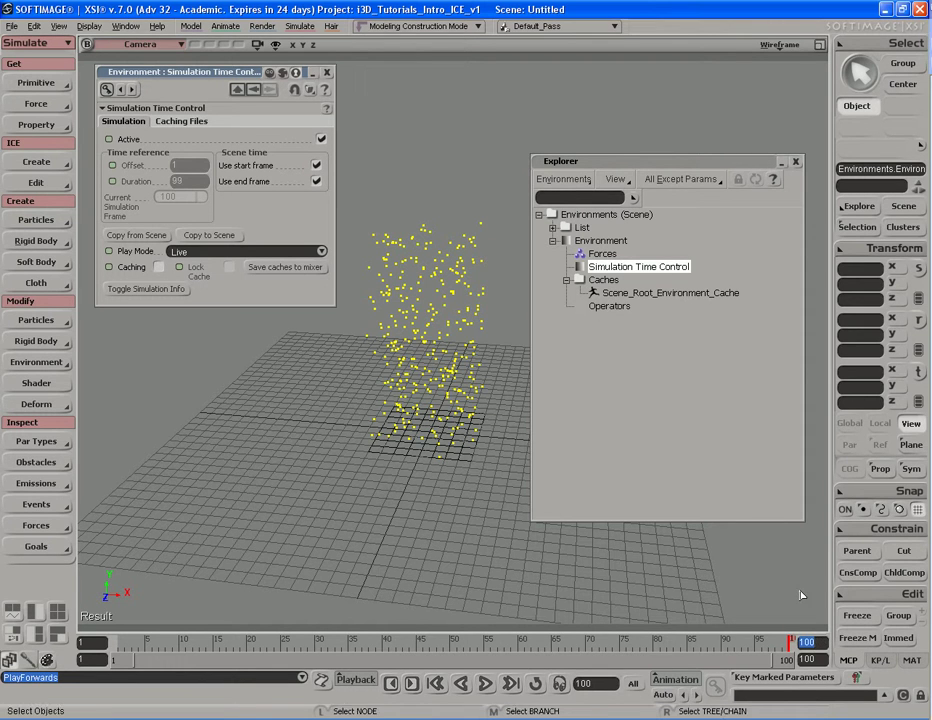
# Set the timeline's end frame to 1000 and stop the simulation from using the scene's start and end frames.
pyautogui.write('1000')
pyautogui.press('Return')
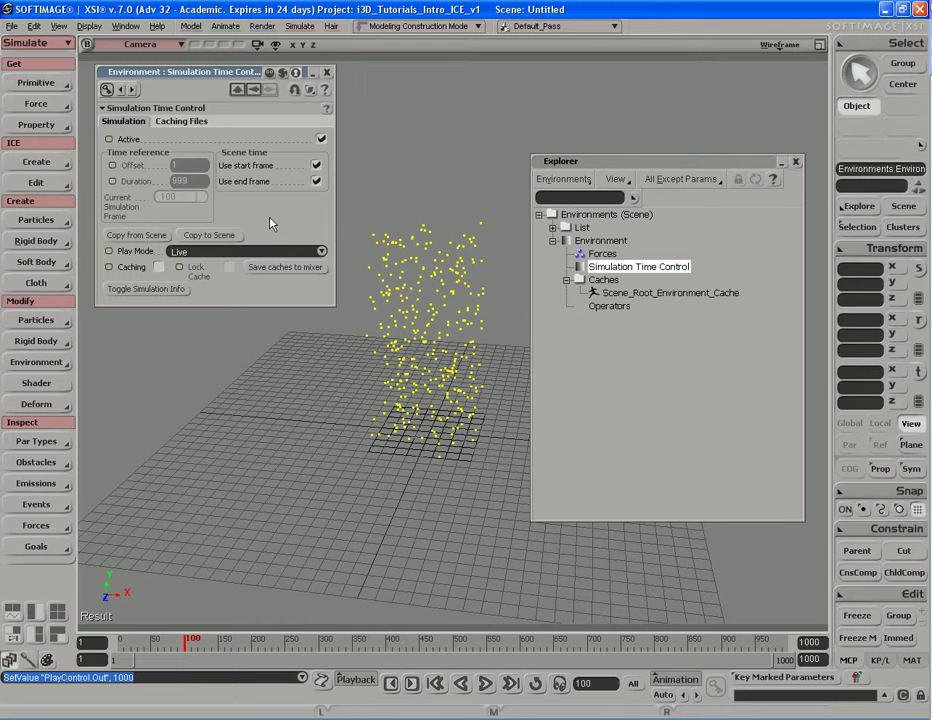
pyautogui.click(316, 165)
pyautogui.click(316, 181)
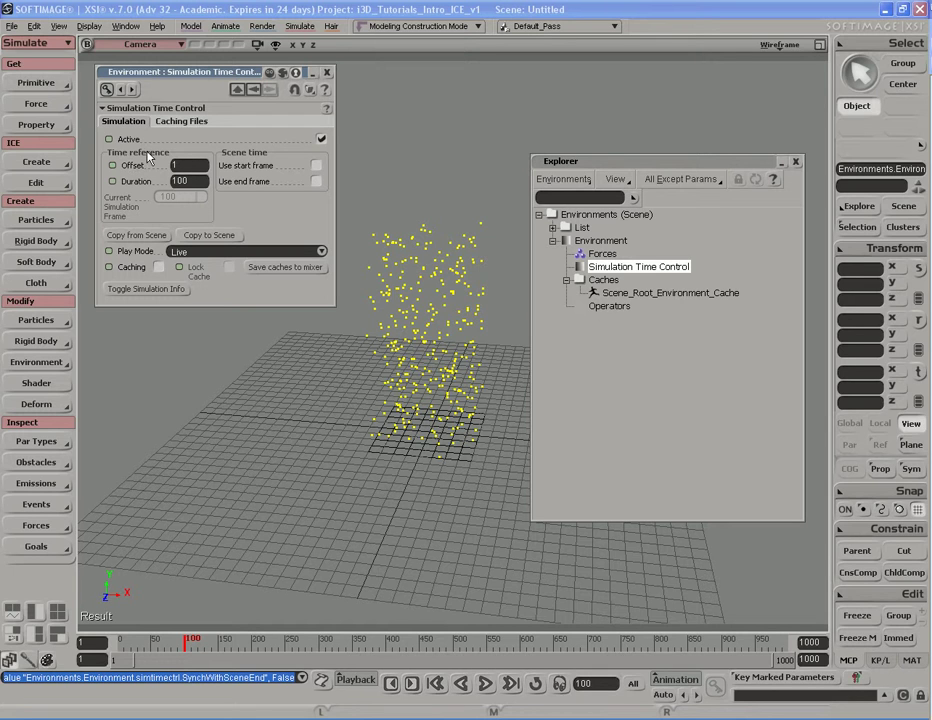
# Copy the scene's time range into the simulation's offset and duration.
pyautogui.doubleClick(173, 165)
pyautogui.press('Tab')
pyautogui.click(134, 237)
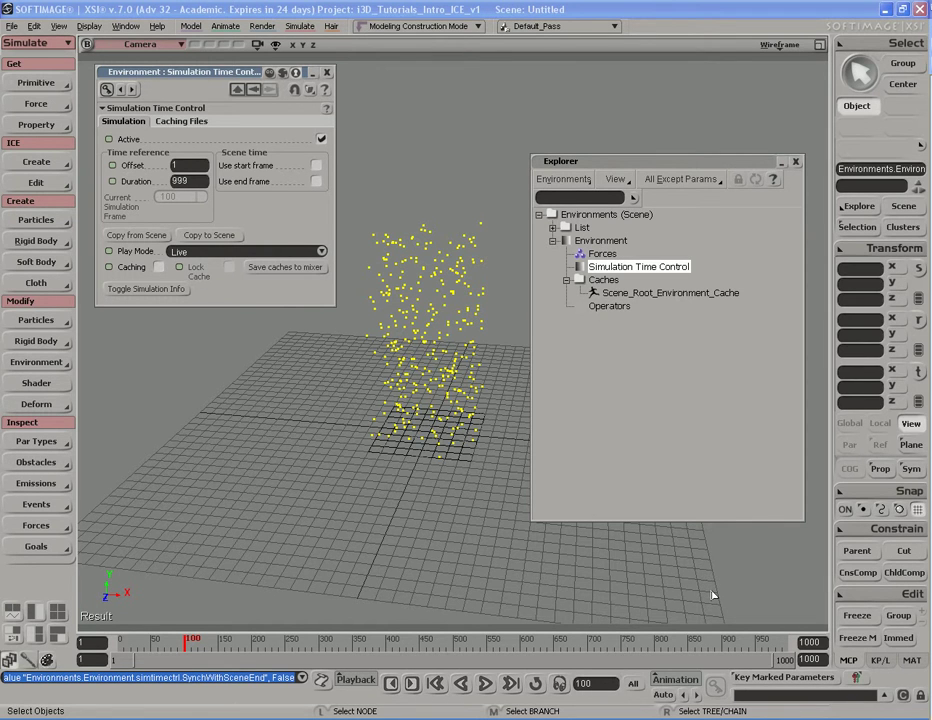
# Set the simulation's duration to 100 and copy its time range to the scene timeline.
pyautogui.doubleClick(186, 181)
pyautogui.write('100')
pyautogui.press('Return')
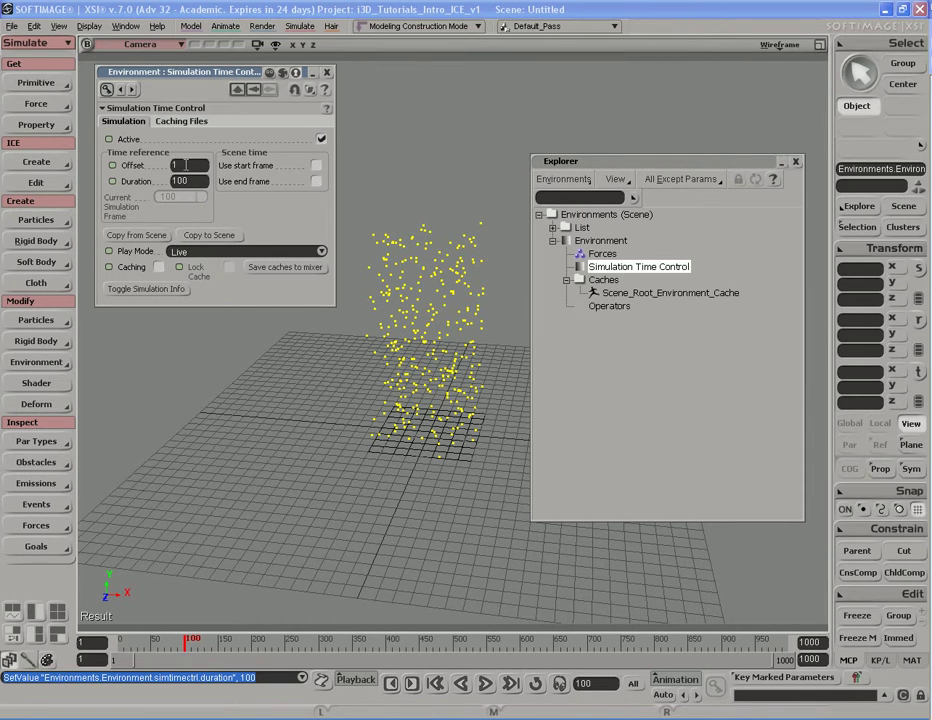
pyautogui.click(210, 237)
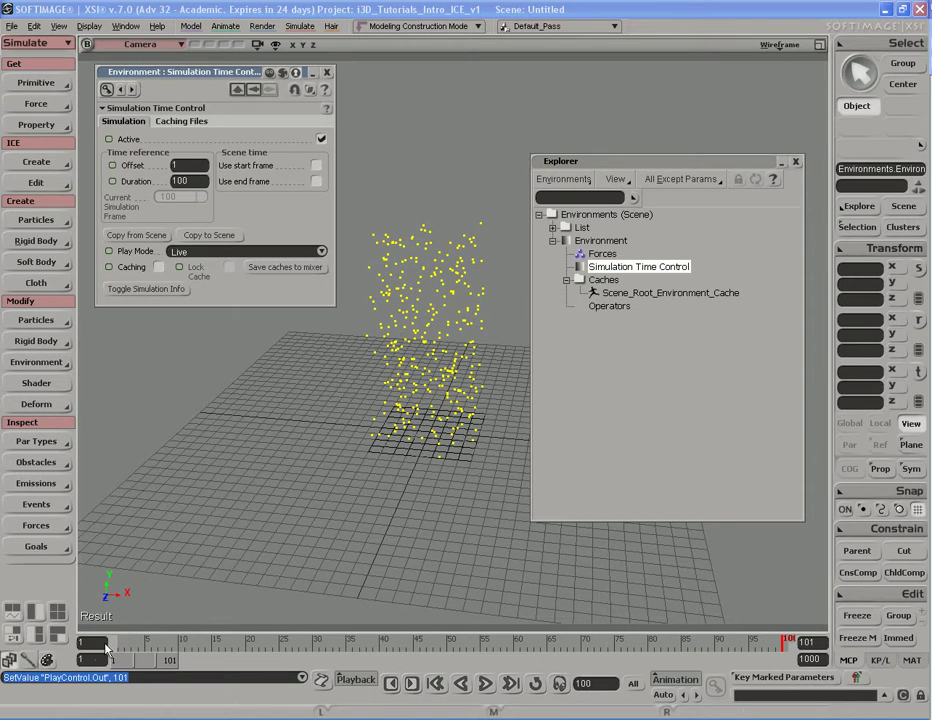
pyautogui.press('Tab')
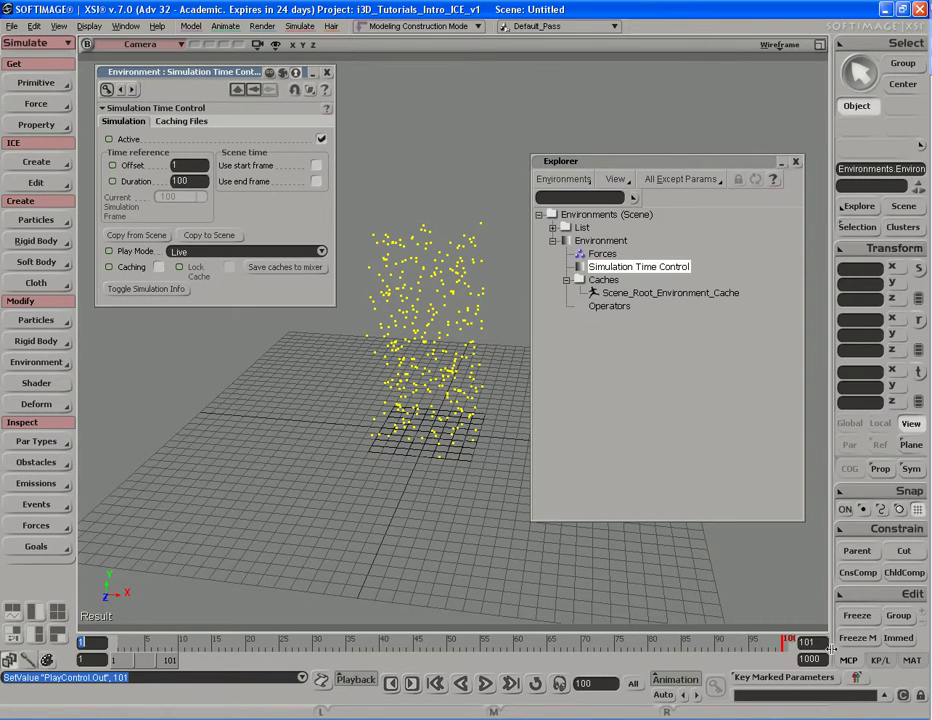
# Review the simulation's duration and its available play modes, keeping the play mode on Live.
pyautogui.doubleClick(199, 181)
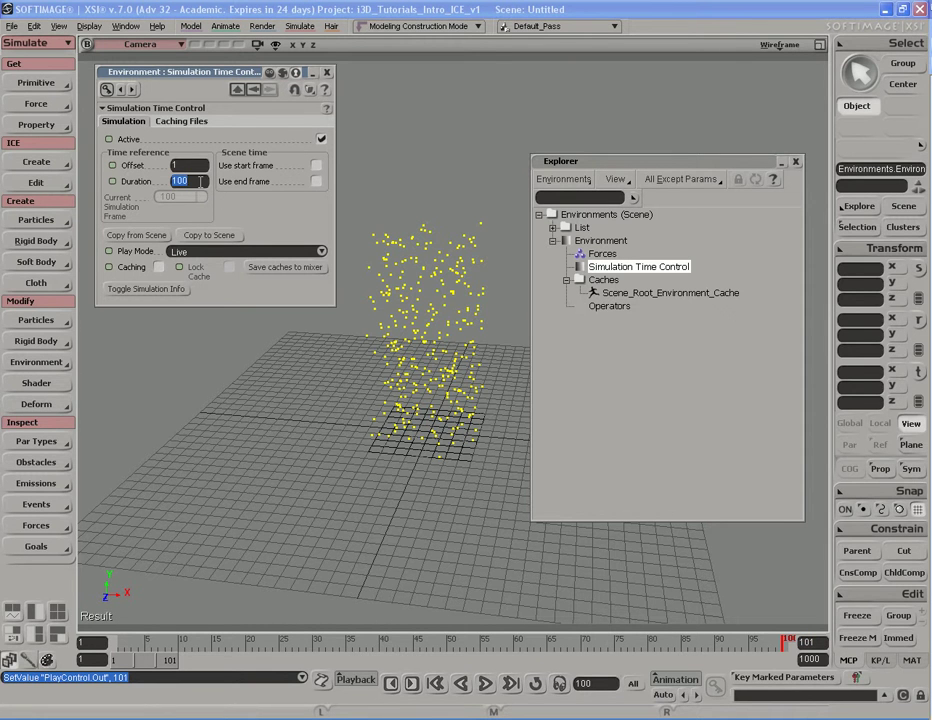
pyautogui.press('Return')
pyautogui.click(322, 254)
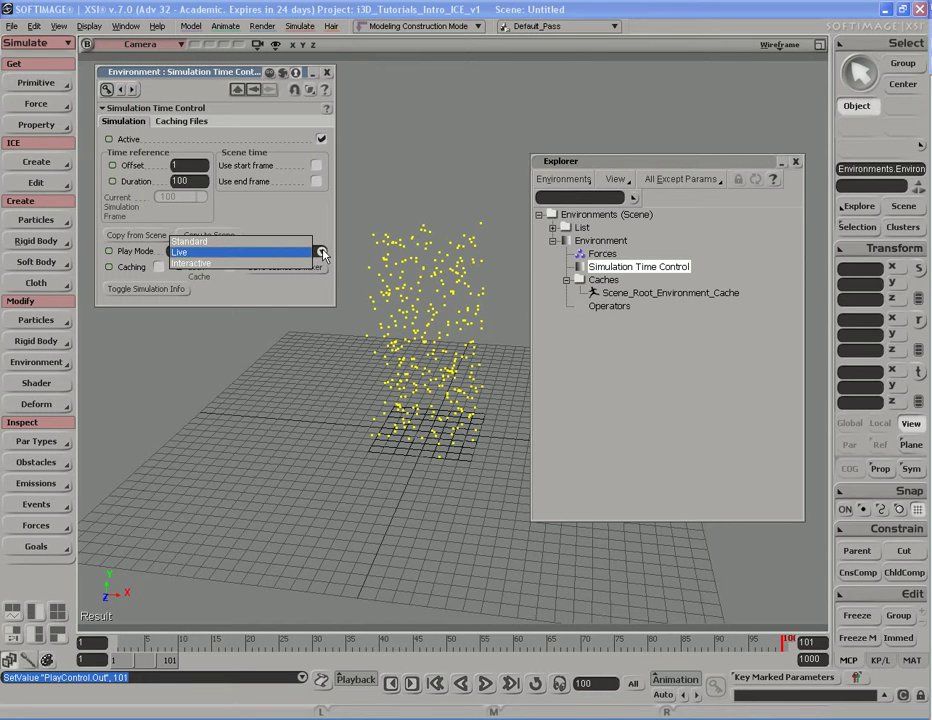
pyautogui.click(262, 254)
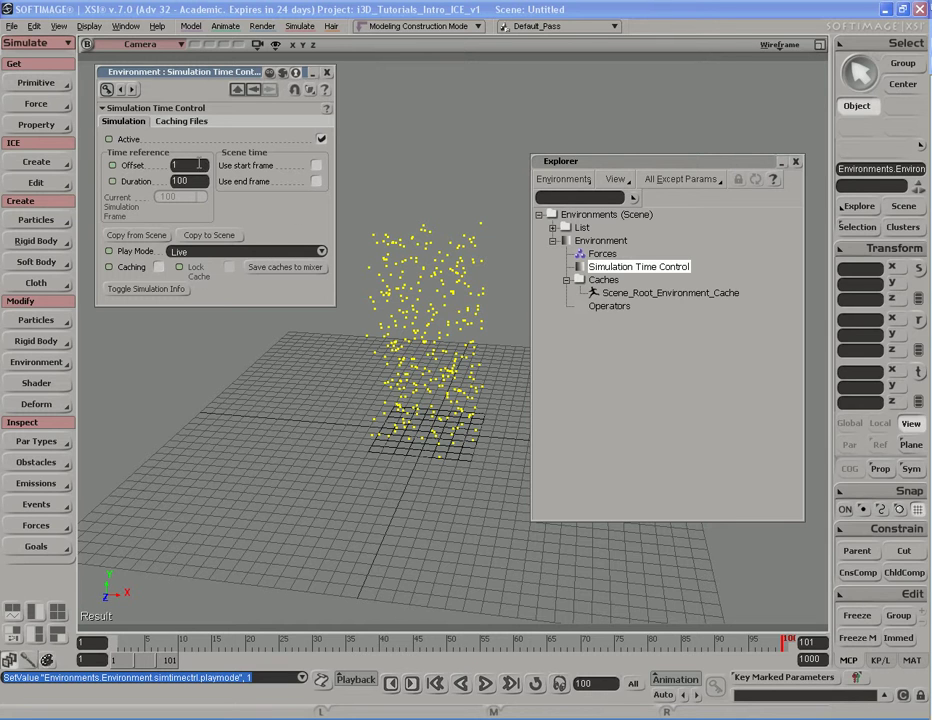
# Make the simulation use the scene's start and end frames, and extend the playback range to frame 1000.
pyautogui.click(316, 166)
pyautogui.click(316, 182)
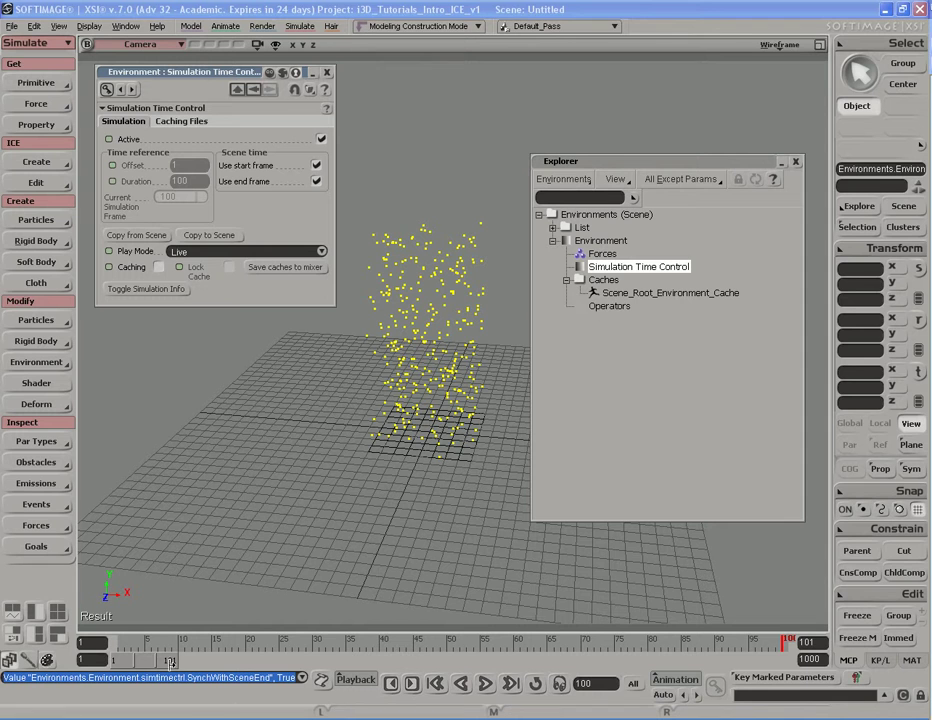
pyautogui.moveTo(651, 652); pyautogui.dragTo(785, 662)
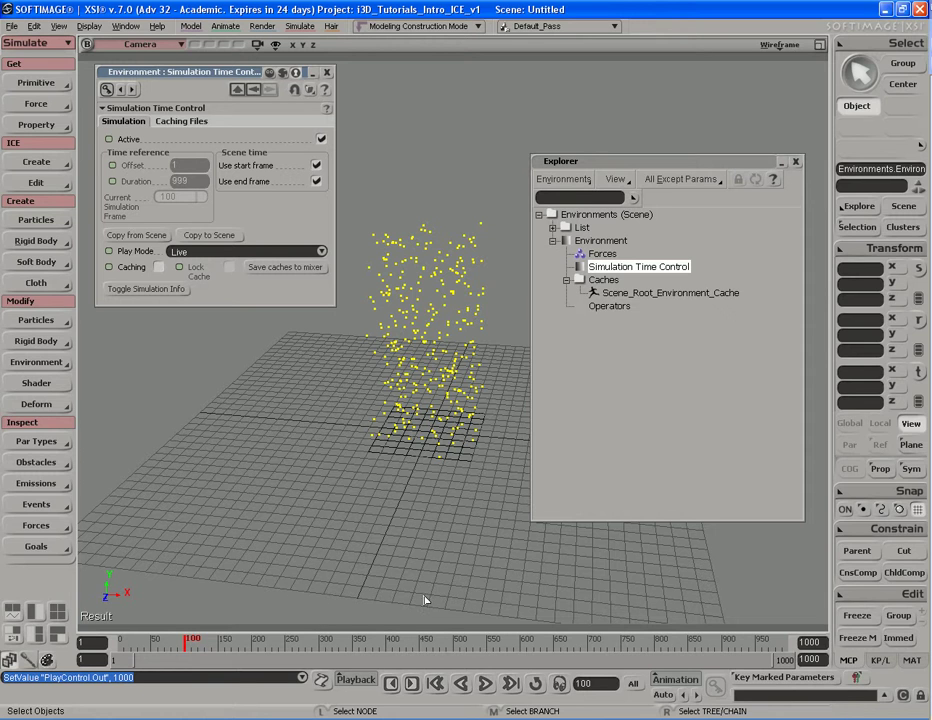
# Turn on looped playback and play the simulation from the first frame.
pyautogui.click(535, 683)
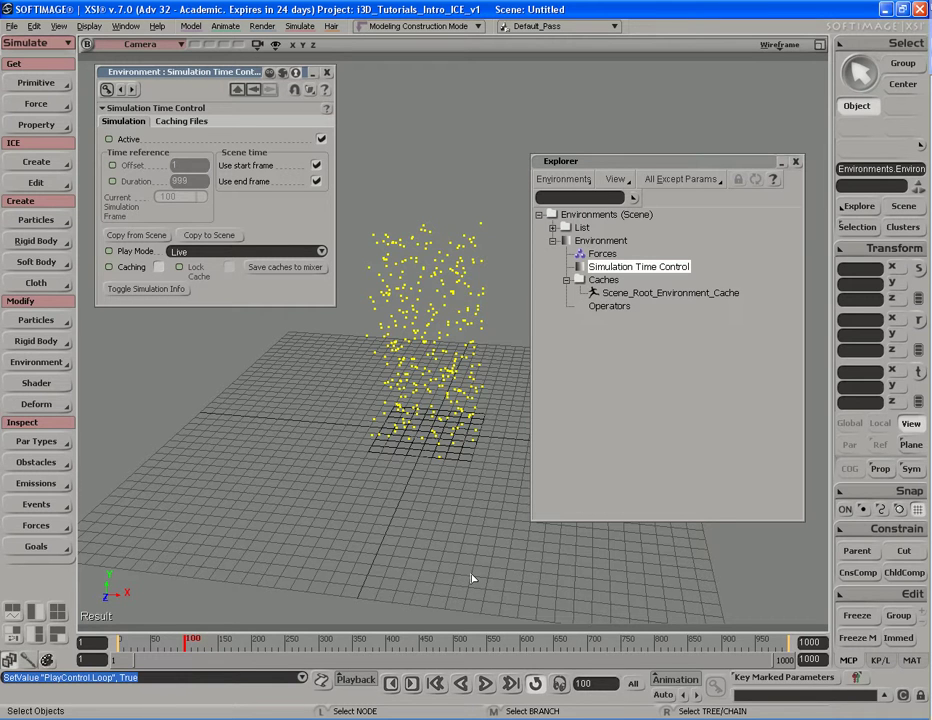
pyautogui.hotkey('shift', 'F5')
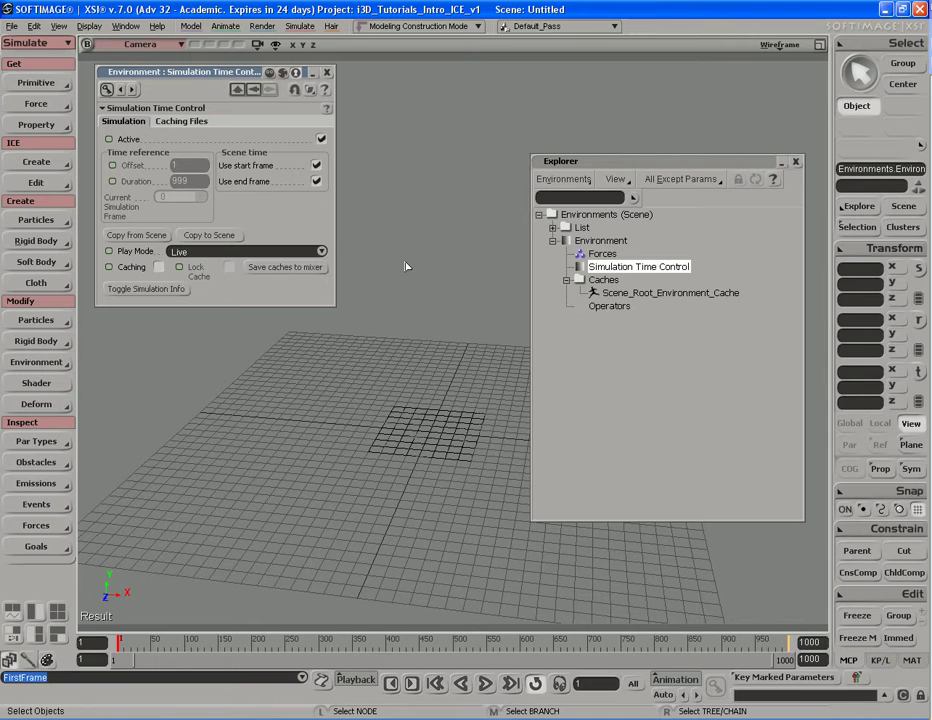
pyautogui.press('F5')
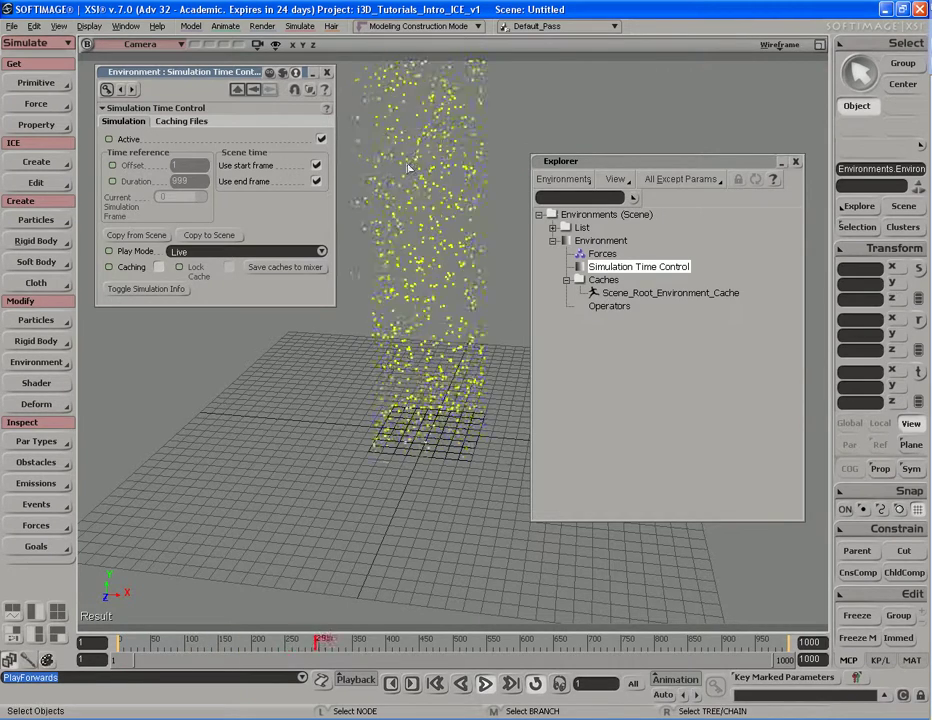
# Select the particle point cloud, close the Explorer, and open the Emit from Surface node's properties from the ICE tree.
pyautogui.click(447, 259)
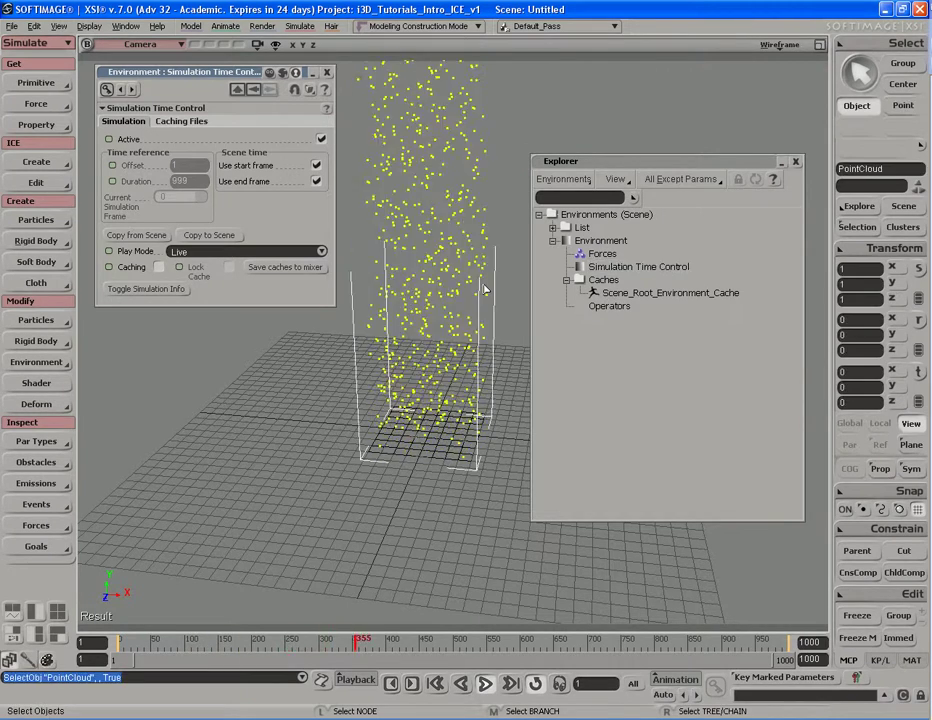
pyautogui.click(796, 162)
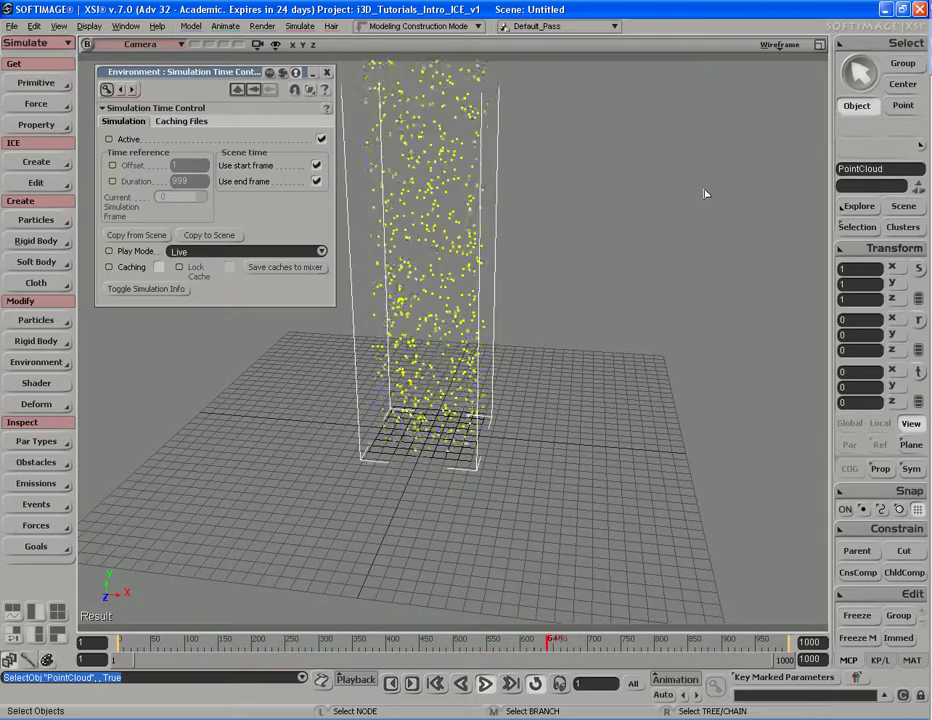
pyautogui.hotkey('alt', '9')
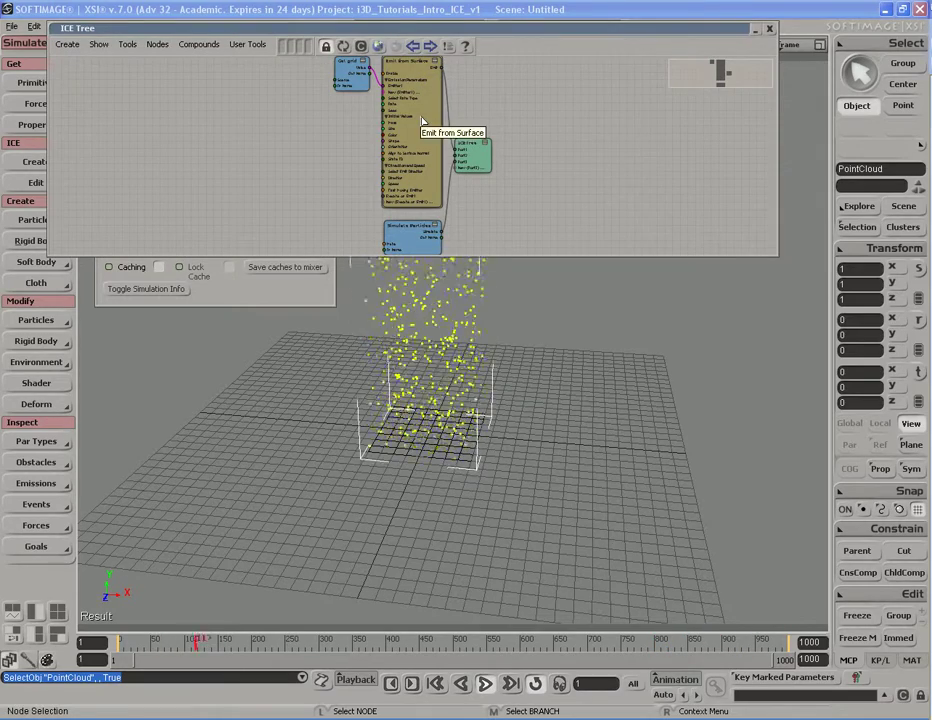
pyautogui.doubleClick(420, 160)
pyautogui.moveTo(677, 92); pyautogui.dragTo(706, 84)
pyautogui.hotkey('alt', '9')
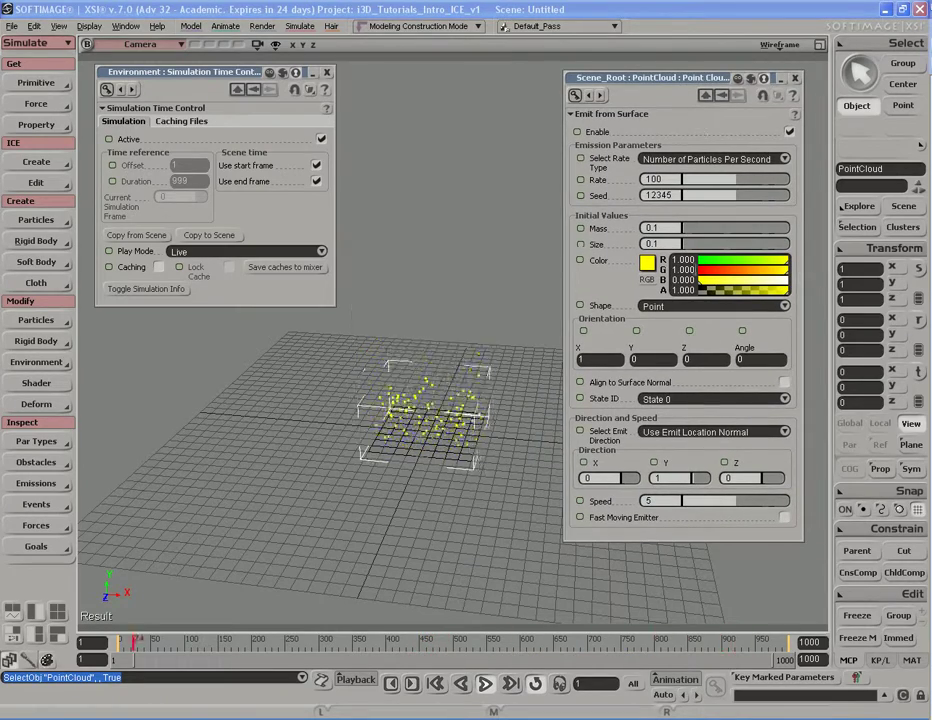
# Set the emitted particles' shape to Sphere and the camera view's display mode to Shaded.
pyautogui.click(710, 307)
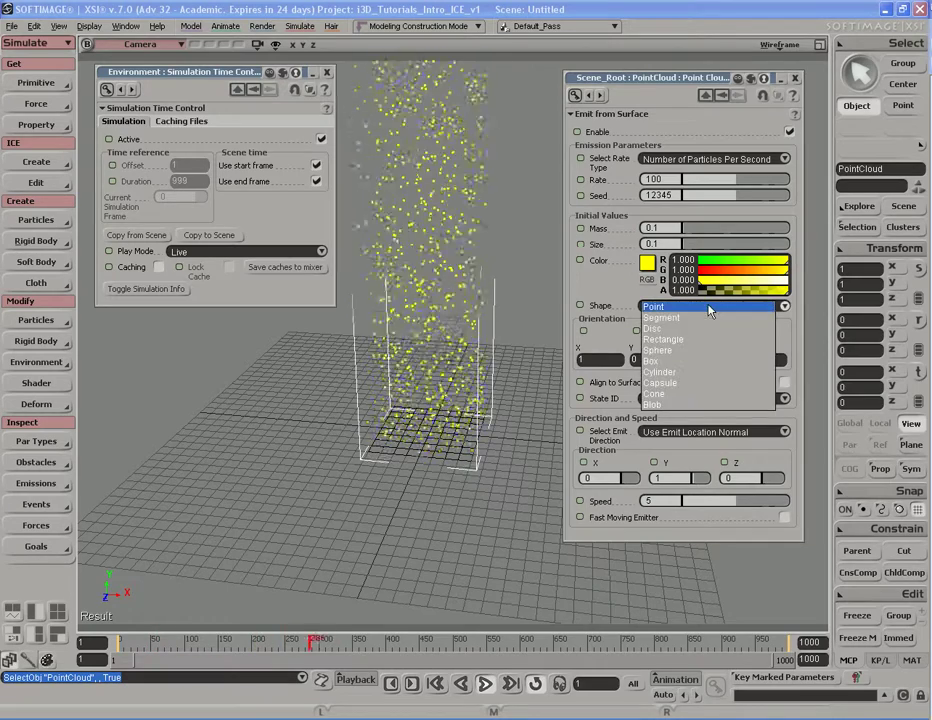
pyautogui.click(706, 350)
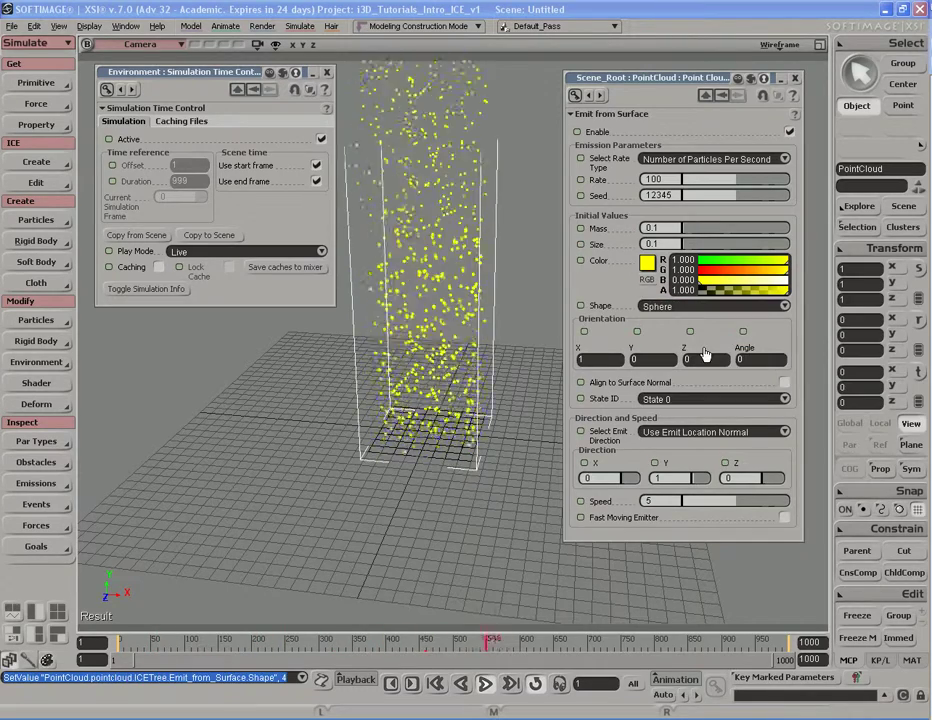
pyautogui.click(779, 45)
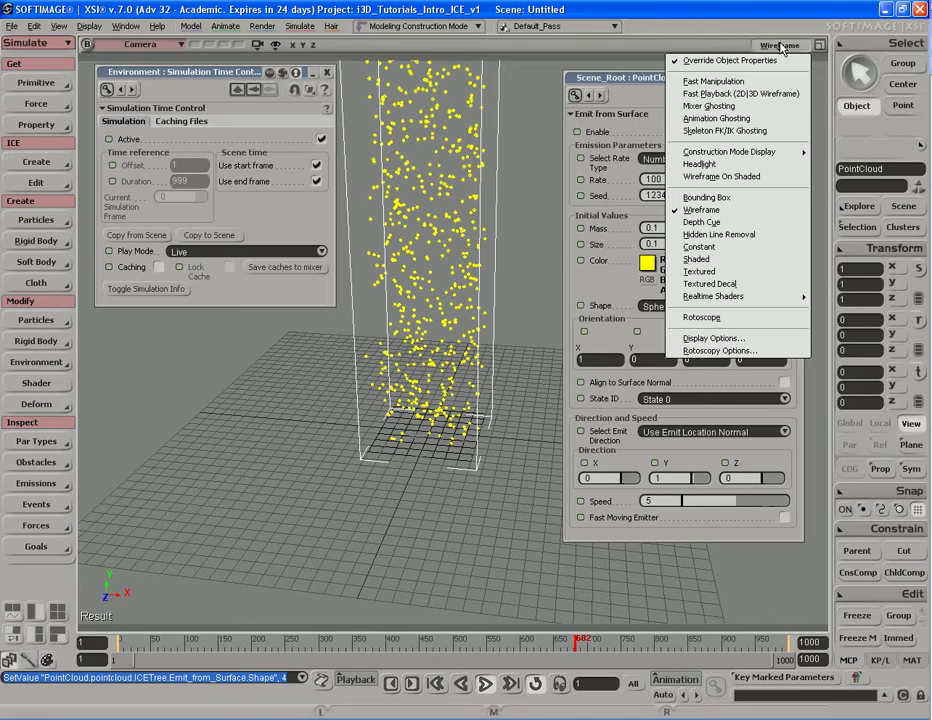
pyautogui.click(697, 259)
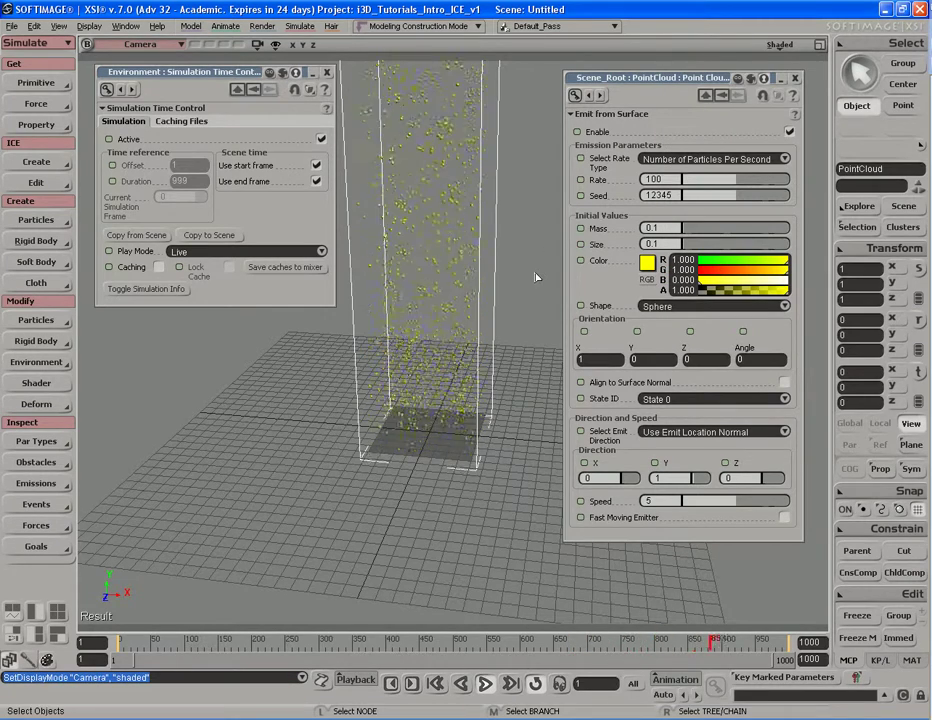
# Vary the emitted particles' size between 0.272 and 2.449 during Live playback, ending at 0.476.
pyautogui.moveTo(683, 244); pyautogui.dragTo(688, 255)
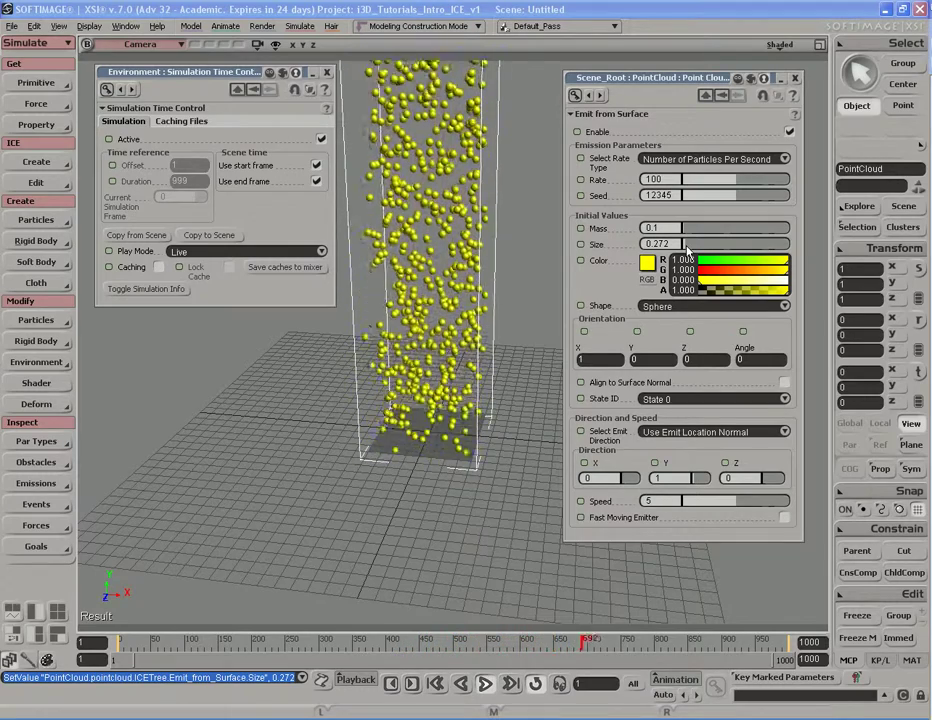
pyautogui.moveTo(686, 251); pyautogui.dragTo(690, 249)
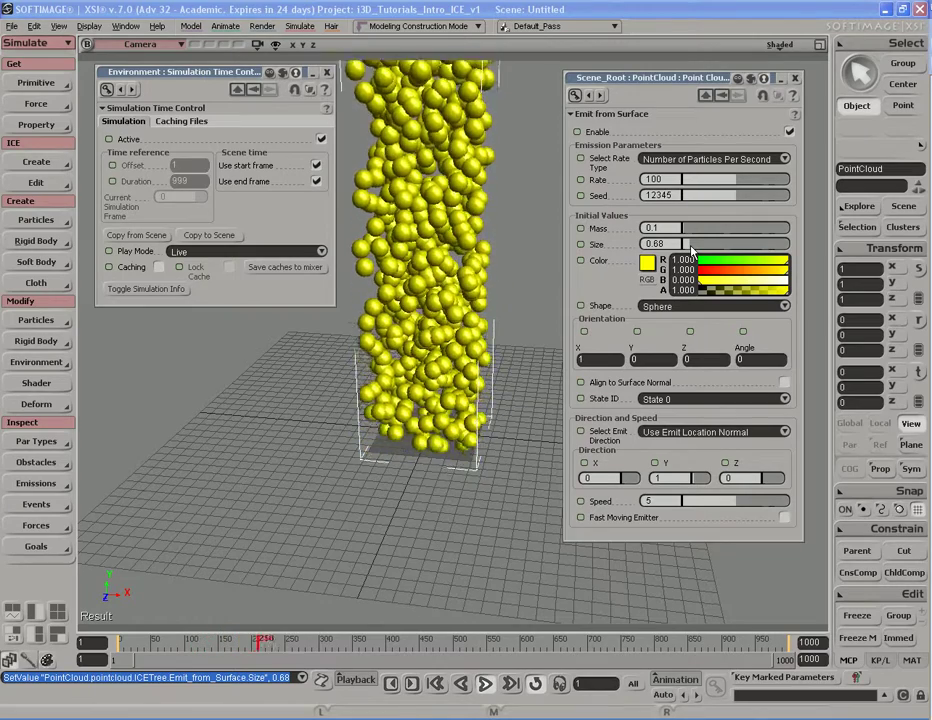
pyautogui.moveTo(690, 250); pyautogui.dragTo(735, 250)
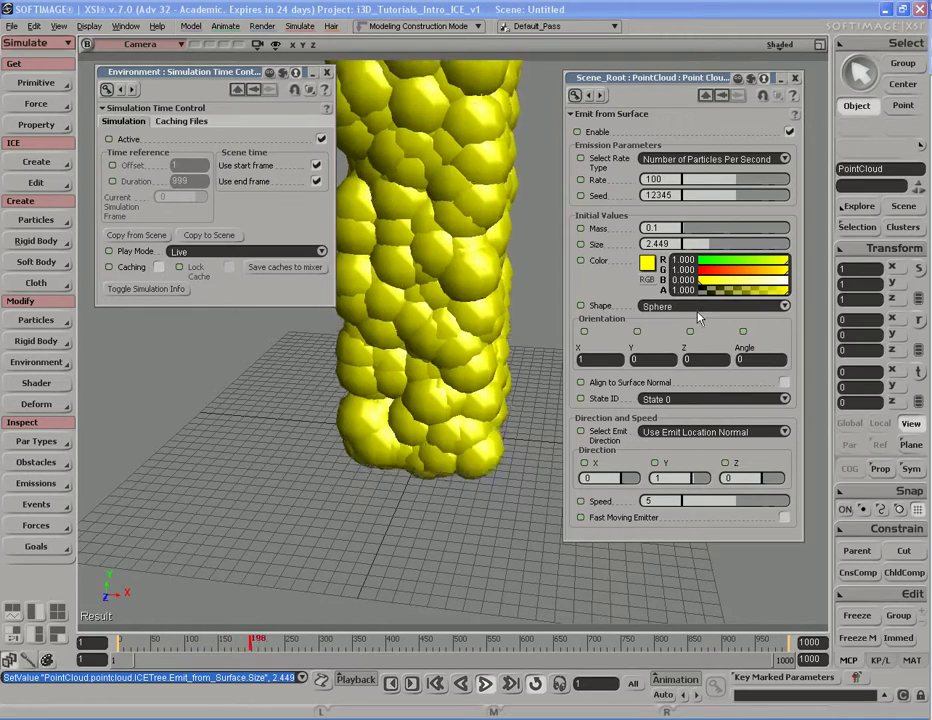
pyautogui.moveTo(710, 244); pyautogui.dragTo(688, 250)
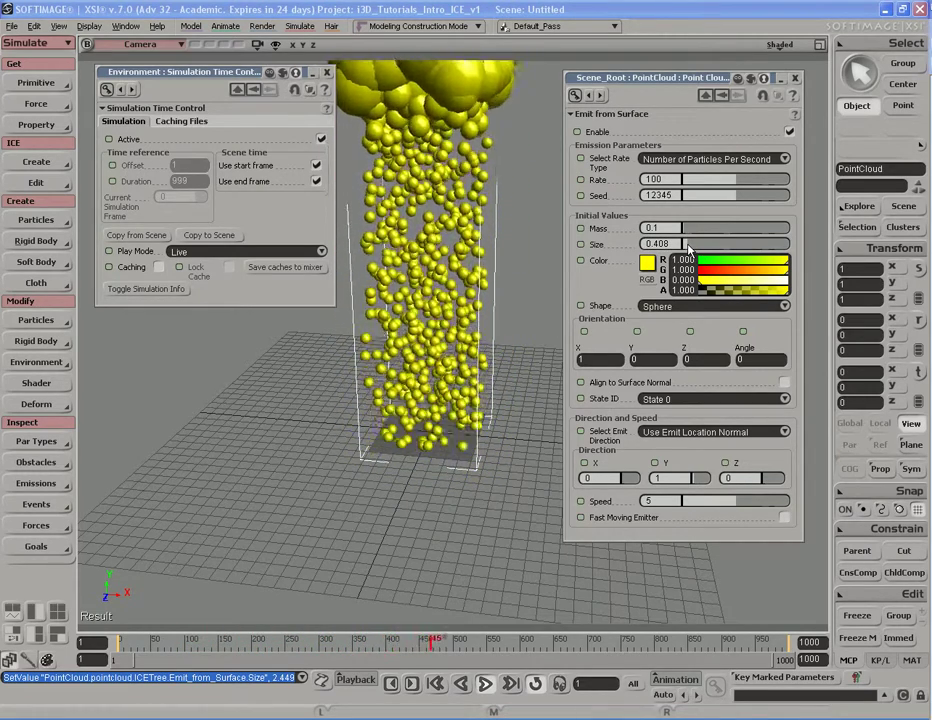
pyautogui.moveTo(688, 250); pyautogui.dragTo(690, 250)
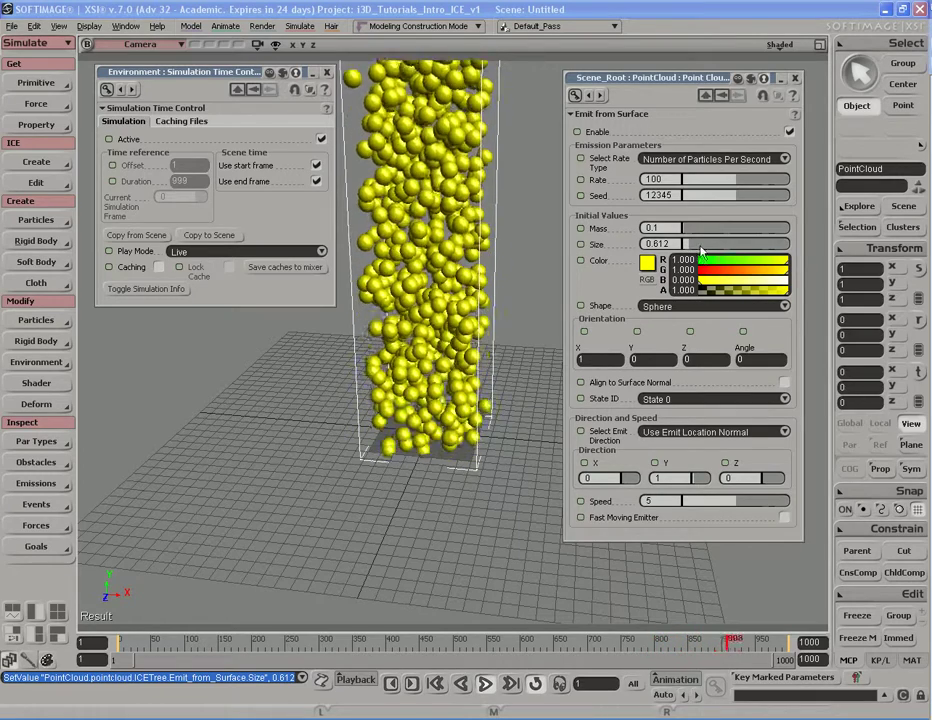
pyautogui.moveTo(690, 250); pyautogui.dragTo(688, 253)
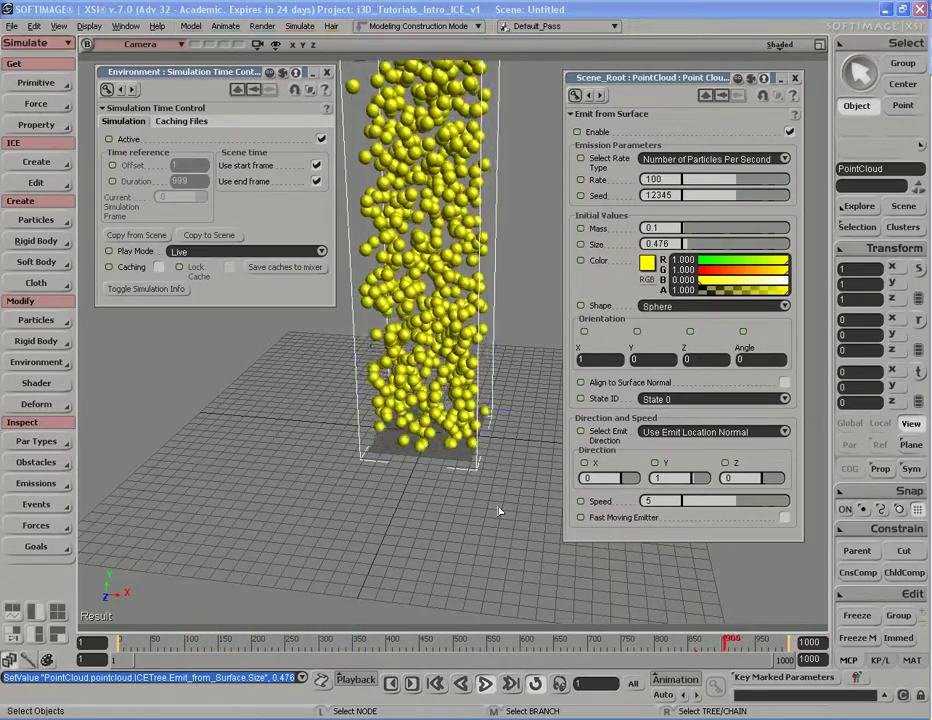
# Switch the play mode to Standard and vary the particle size between 0.34 and 0.748 during playback, ending at 0.34.
pyautogui.click(320, 251)
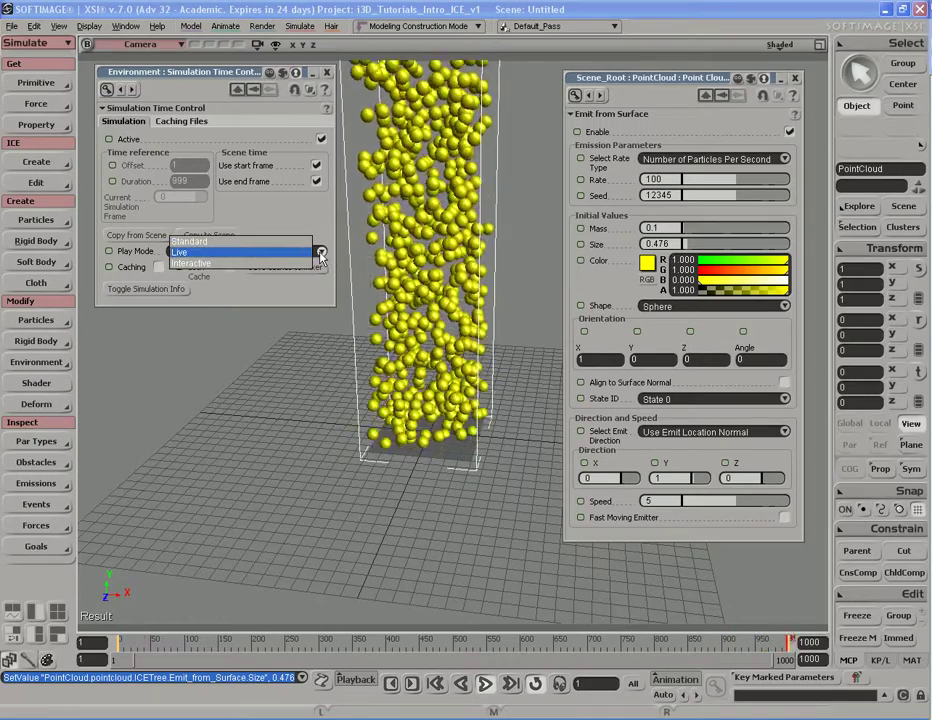
pyautogui.click(305, 242)
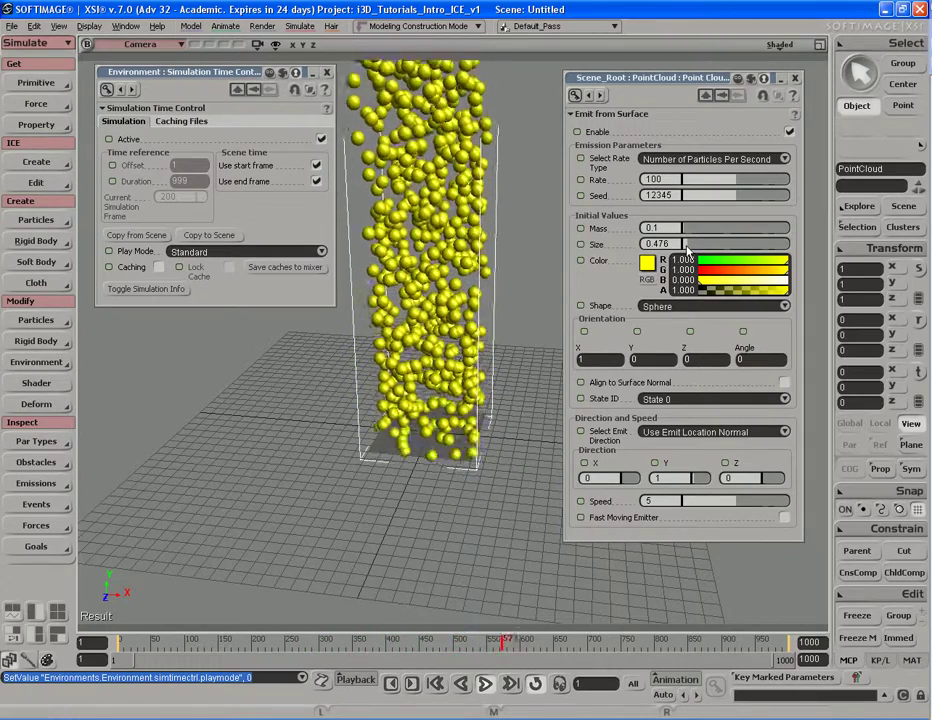
pyautogui.click(690, 244)
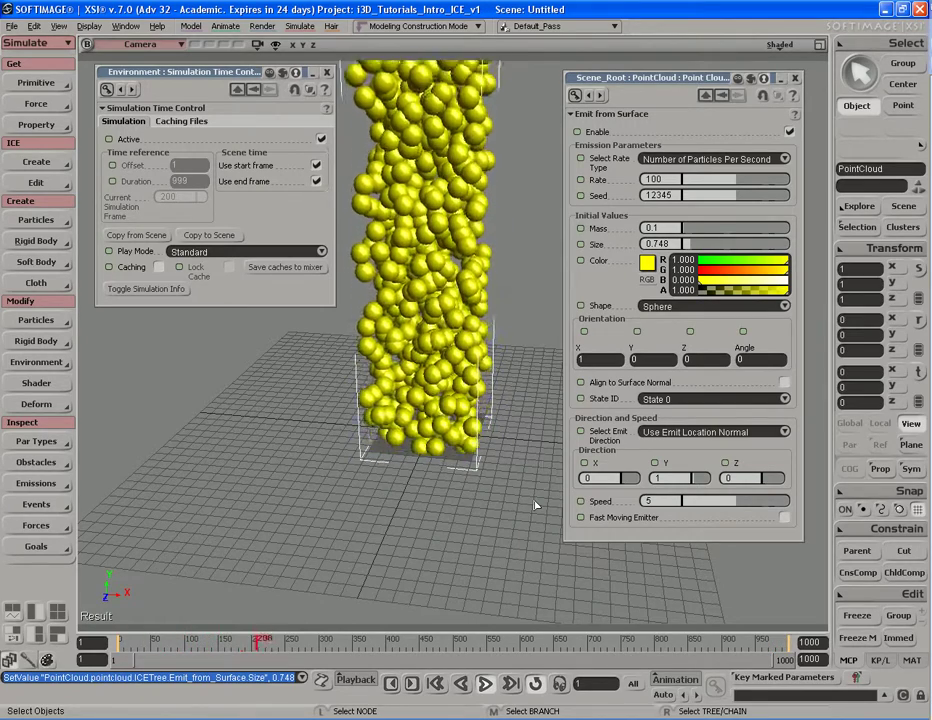
pyautogui.moveTo(688, 253); pyautogui.dragTo(682, 253)
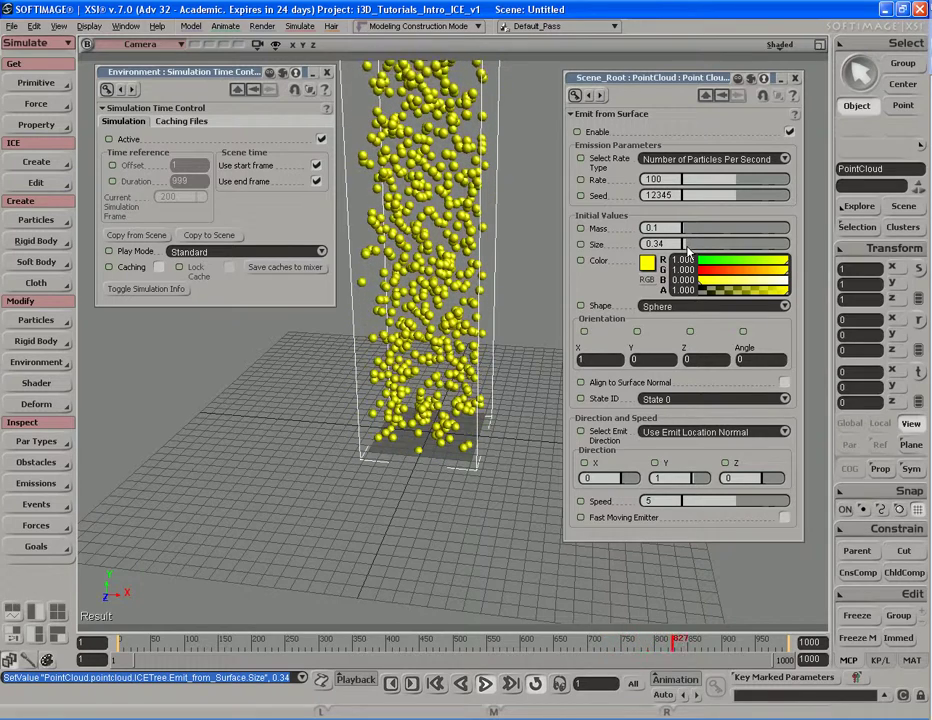
pyautogui.moveTo(688, 252); pyautogui.dragTo(691, 250)
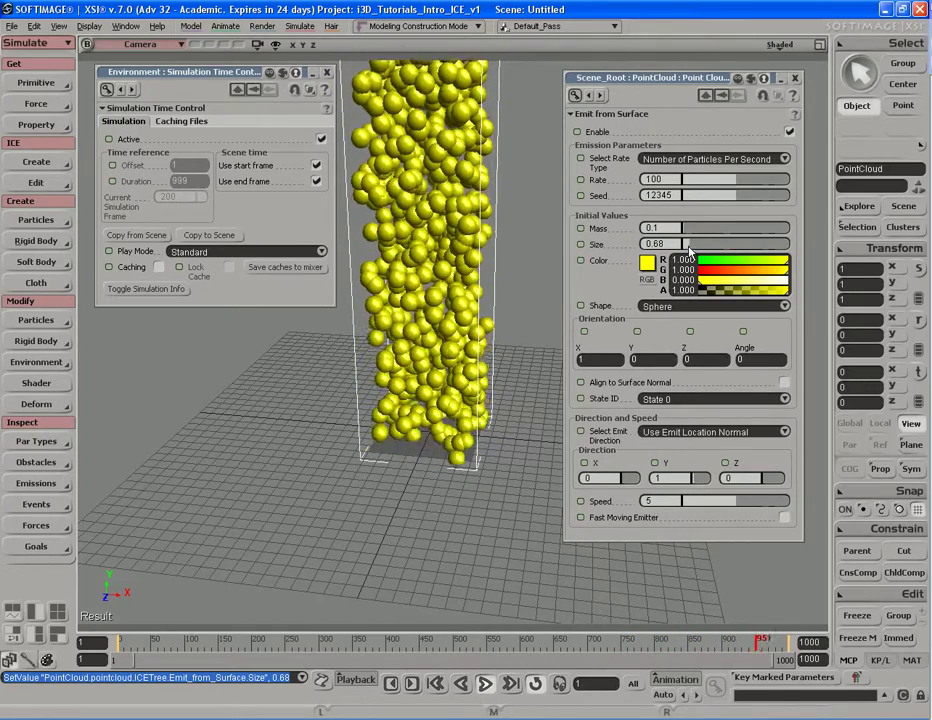
pyautogui.moveTo(690, 244); pyautogui.dragTo(686, 244)
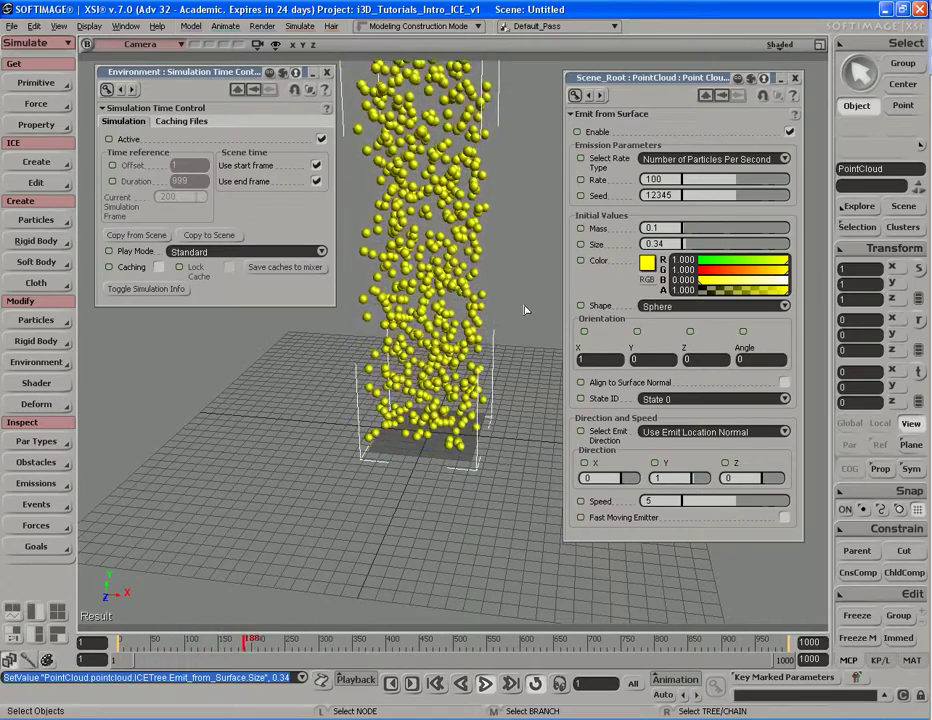
# Switch the play mode to Interactive and set the particle size to 0.544 during playback.
pyautogui.click(290, 253)
pyautogui.click(290, 274)
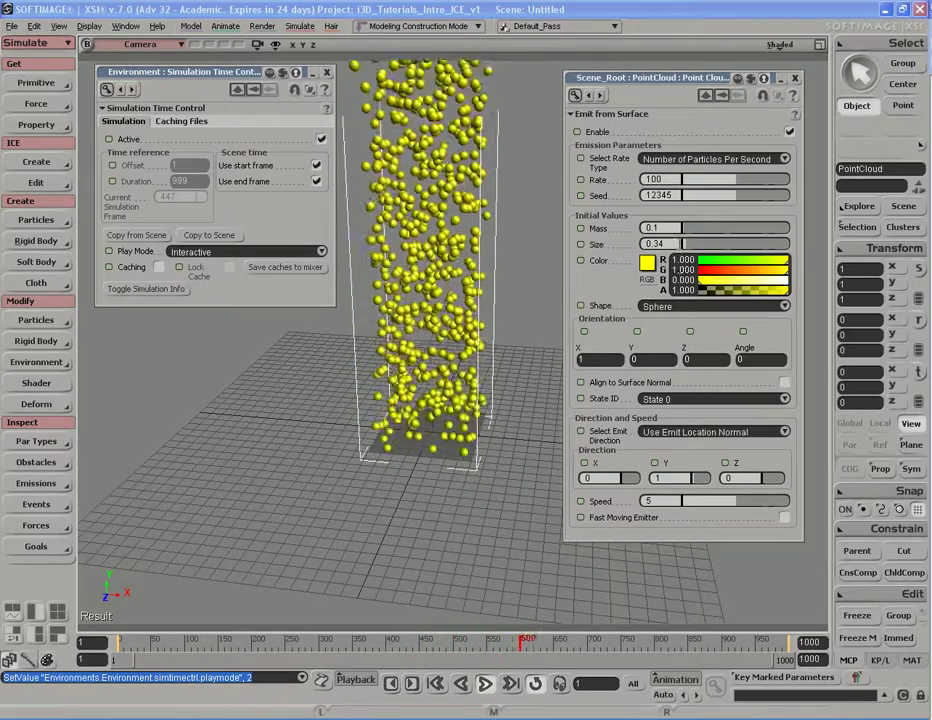
pyautogui.moveTo(688, 251)
pyautogui.mouseDown()
pyautogui.moveTo(703, 258)
pyautogui.moveTo(690, 256)
pyautogui.mouseUp()
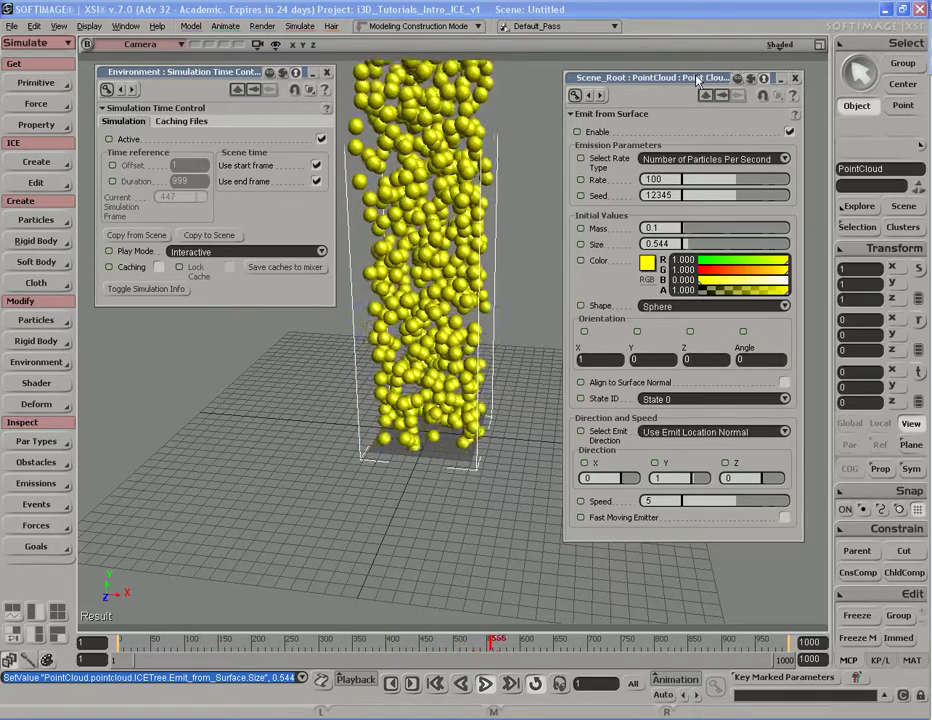
# Collapse the Emit from Surface properties, select the emitter grid, and move it freely during playback.
pyautogui.doubleClick(697, 80)
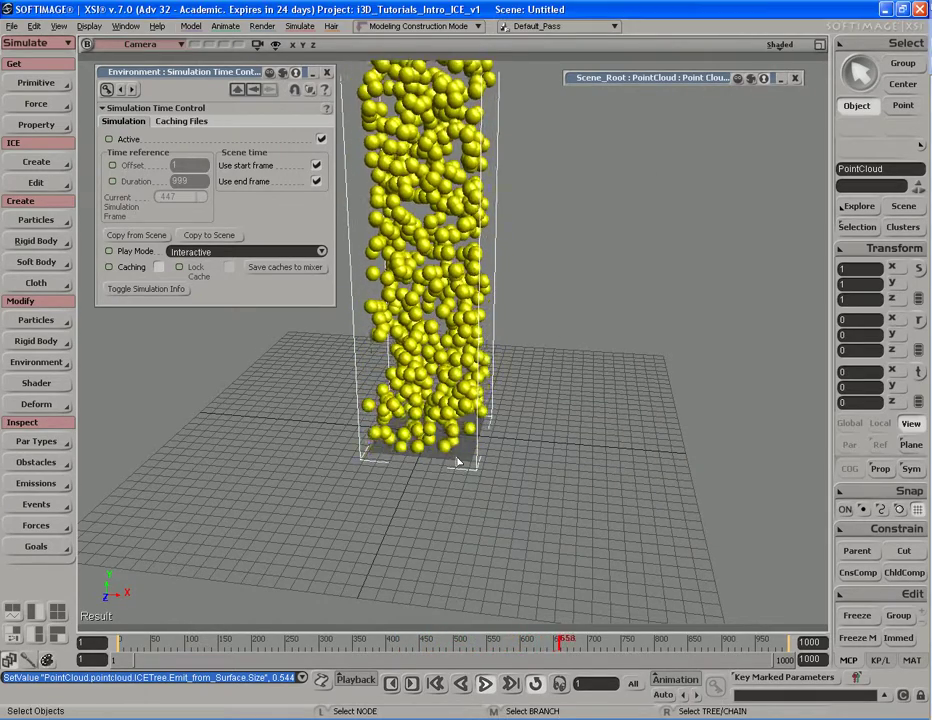
pyautogui.click(467, 461)
pyautogui.press('v')
pyautogui.moveTo(440, 467); pyautogui.dragTo(483, 468)
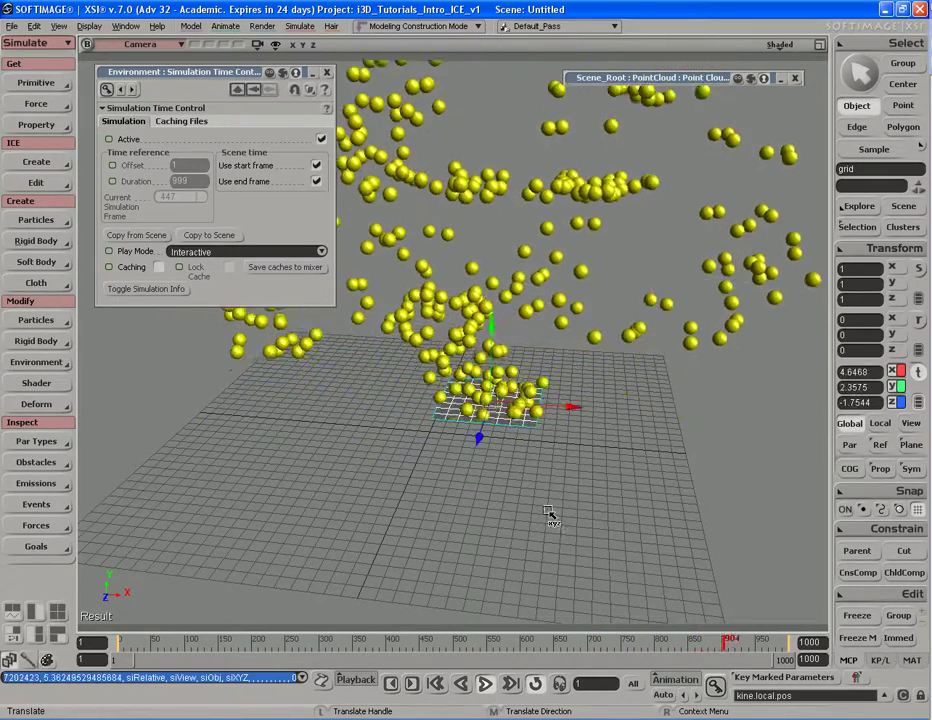
# Rotate the emitter grid about 78 degrees around Z, and move it to about X 20.4, Y 17.4, Z -10.5.
pyautogui.press('c')
pyautogui.moveTo(565, 358); pyautogui.dragTo(437, 281)
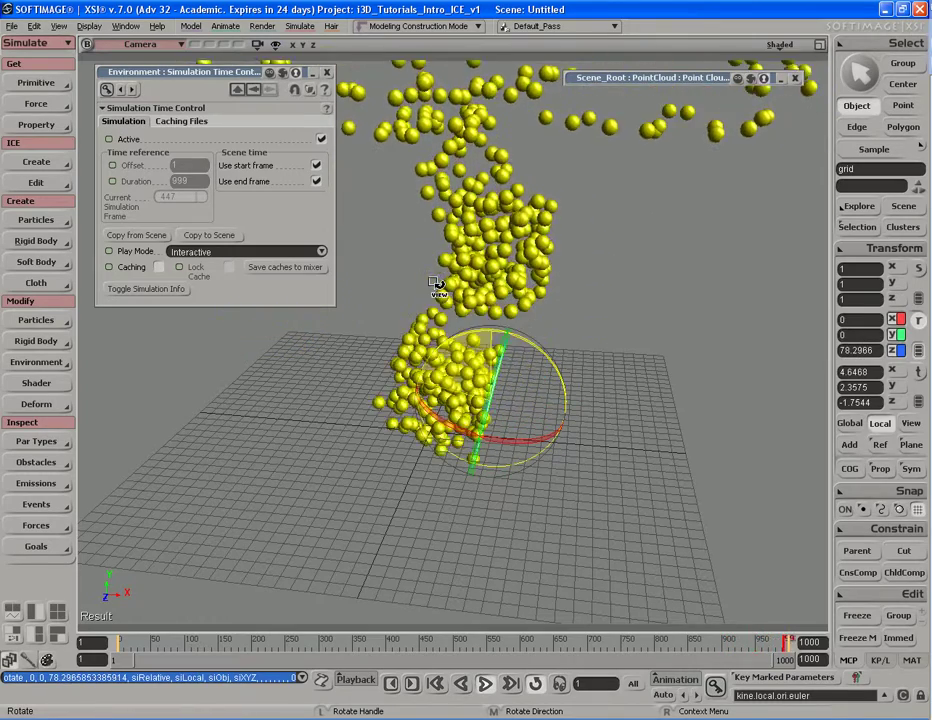
pyautogui.press('v')
pyautogui.moveTo(560, 517); pyautogui.dragTo(578, 462)
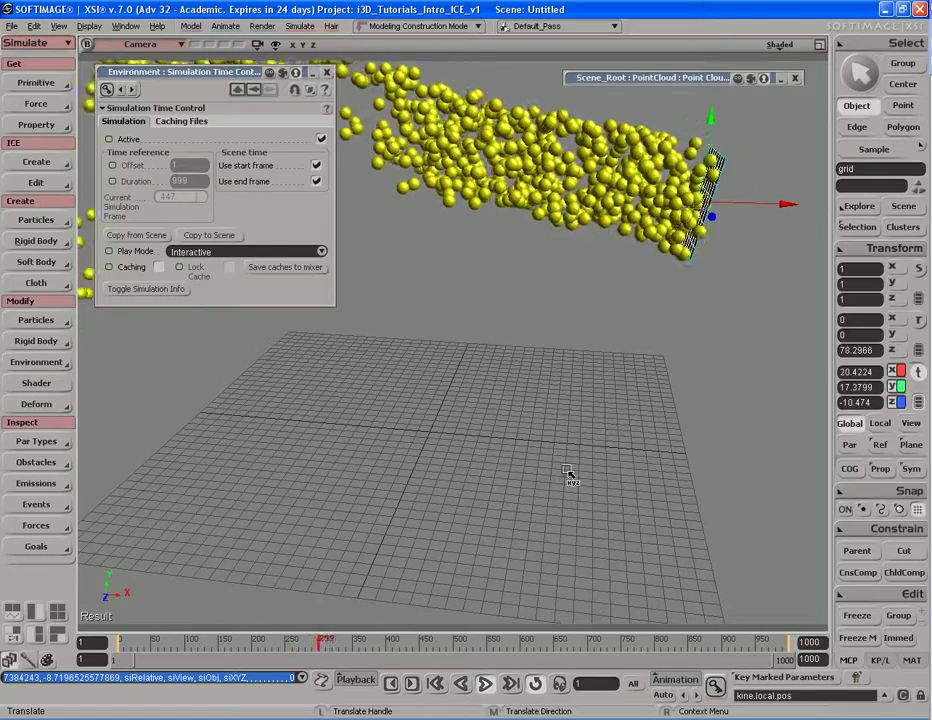
pyautogui.press('Escape')
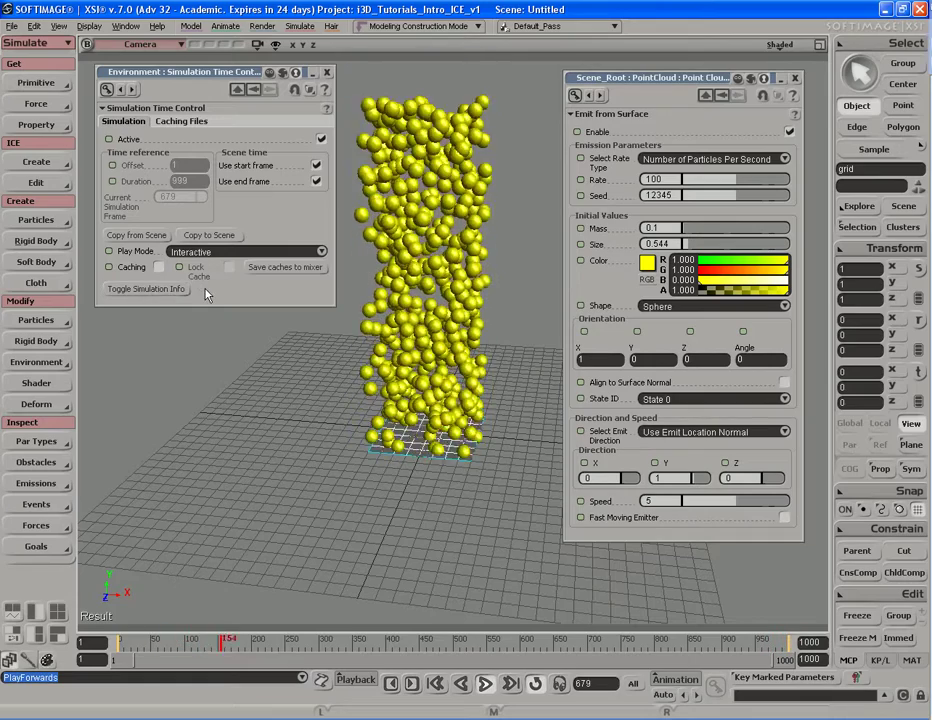
# Toggle the viewport simulation info on and off, and deactivate and reactivate the simulation twice during playback.
pyautogui.click(160, 289)
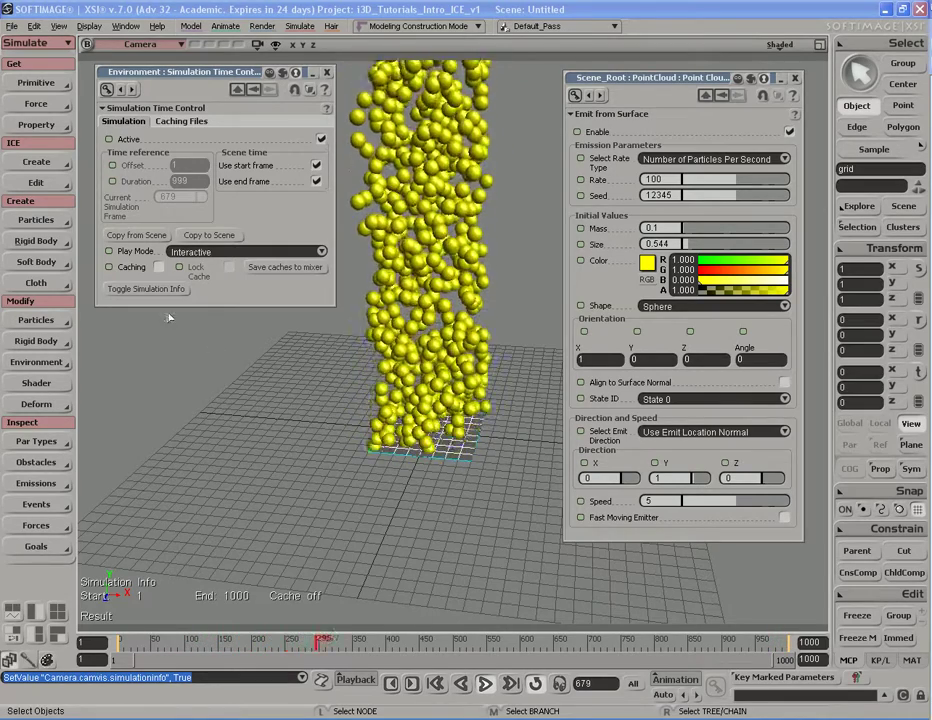
pyautogui.click(150, 289)
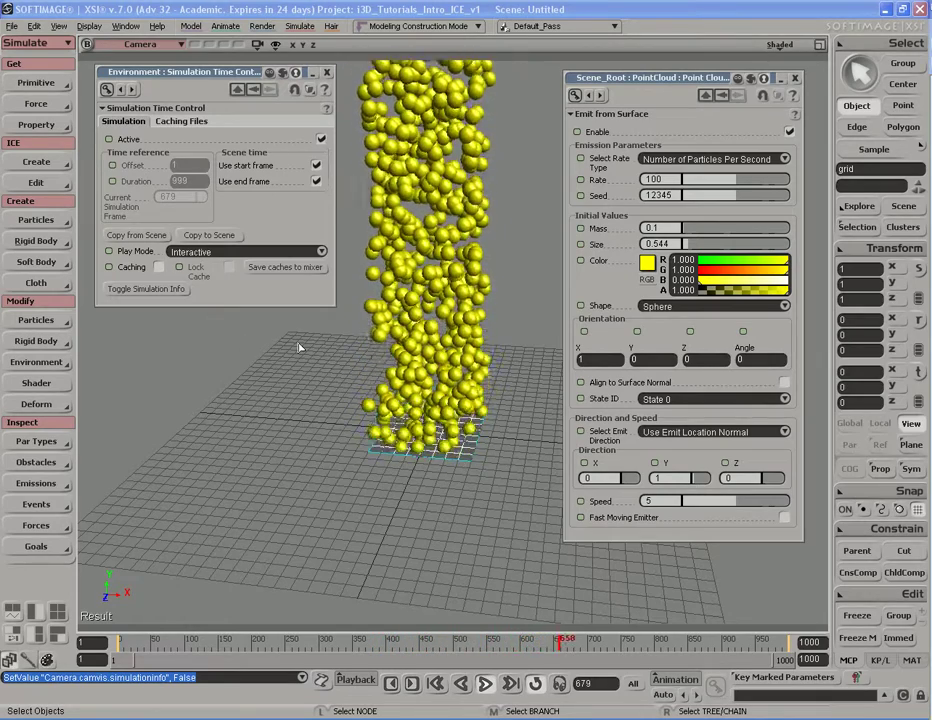
pyautogui.click(321, 139)
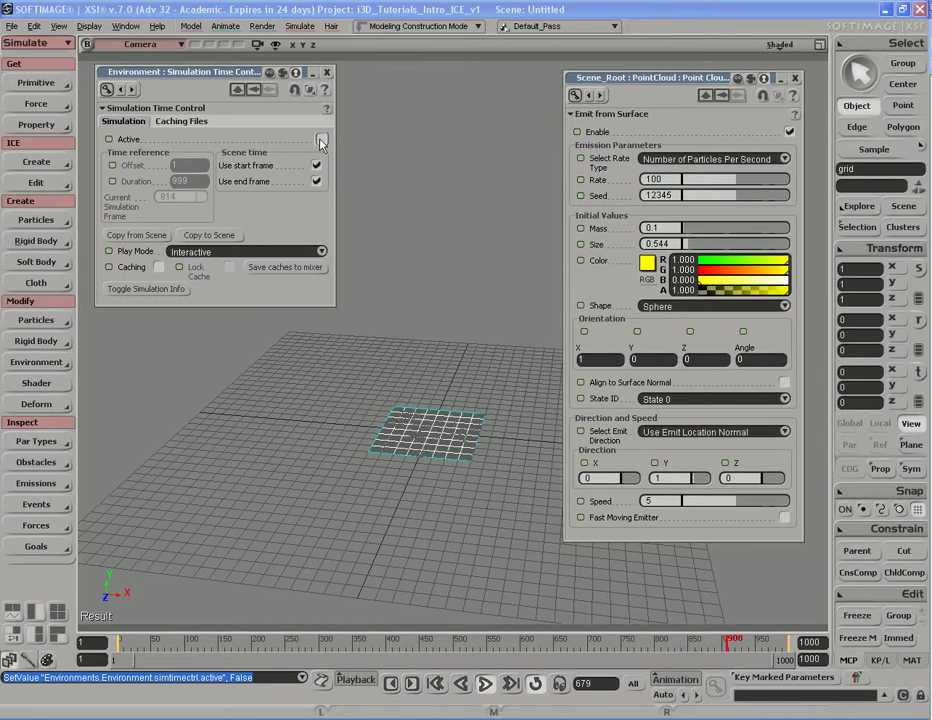
pyautogui.click(321, 140)
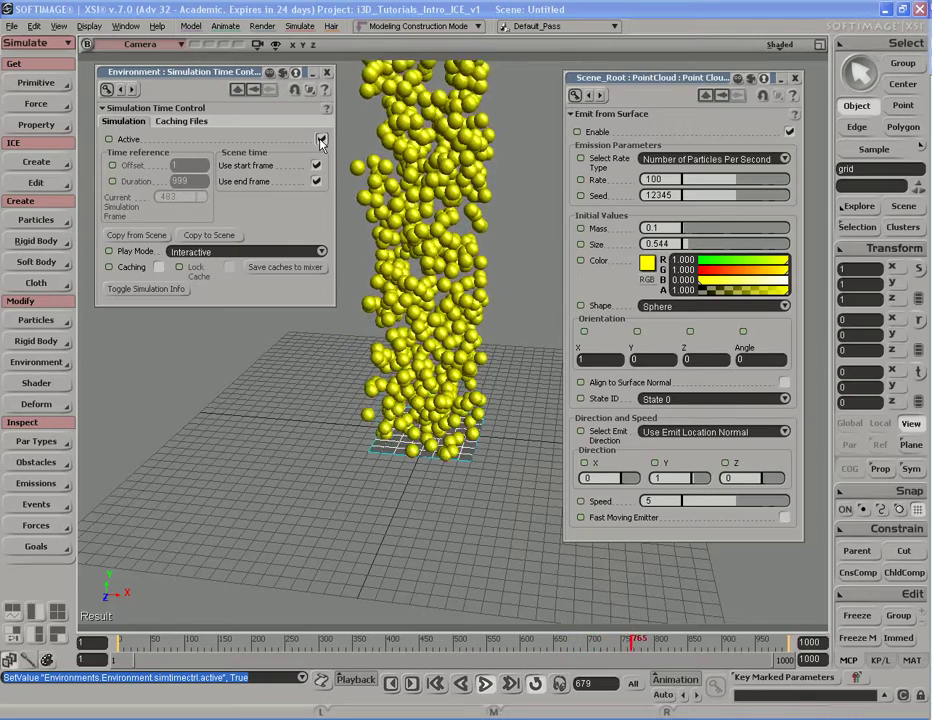
pyautogui.click(321, 140)
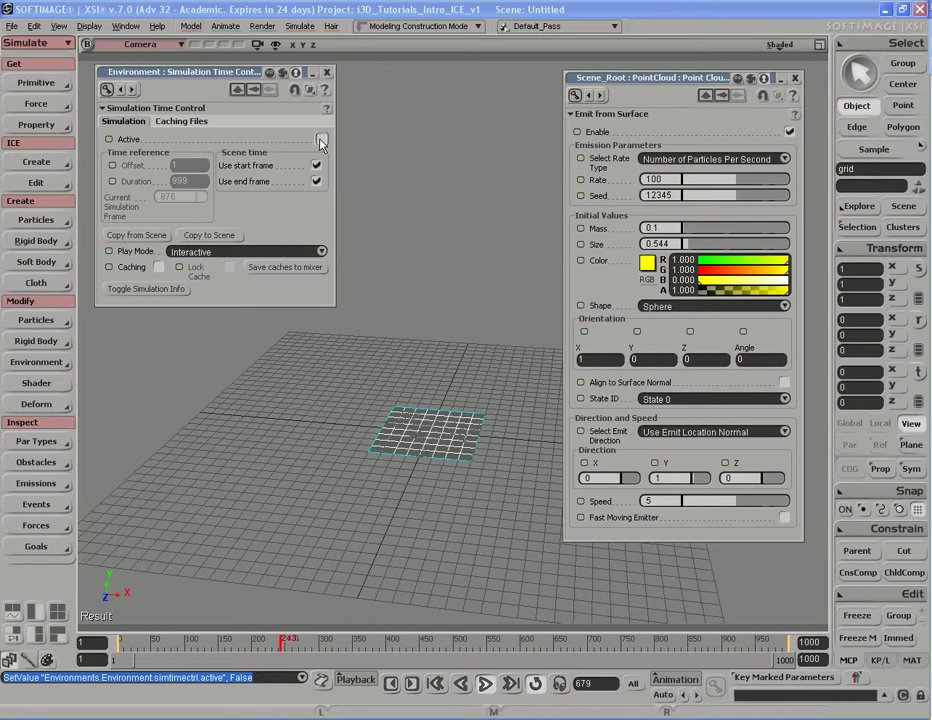
pyautogui.click(321, 140)
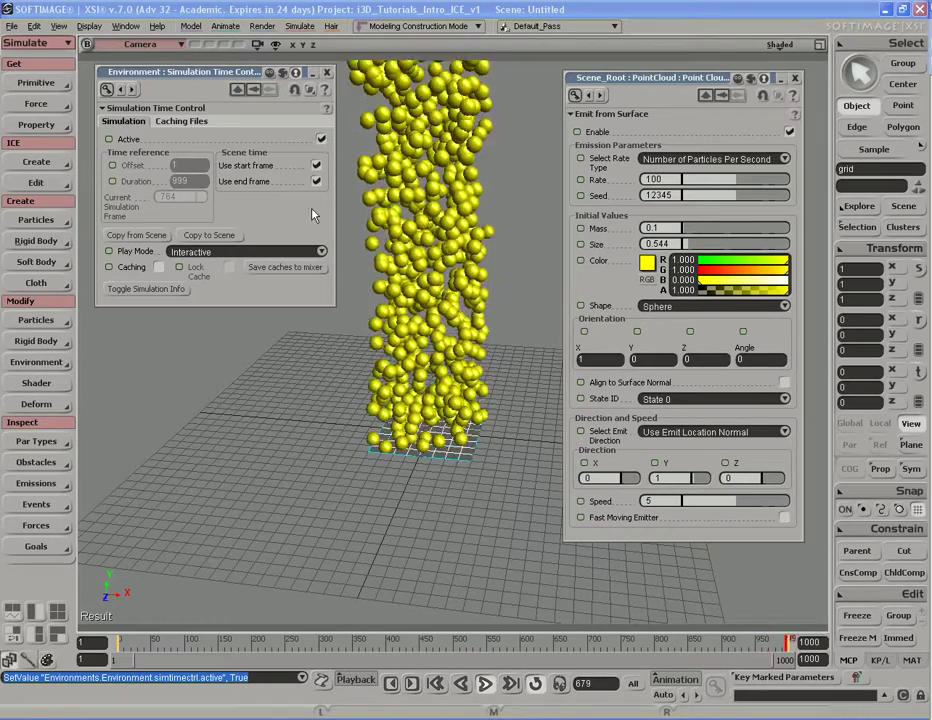
# Close the Simulation Time Control properties and return the simulation to the first frame.
pyautogui.click(326, 73)
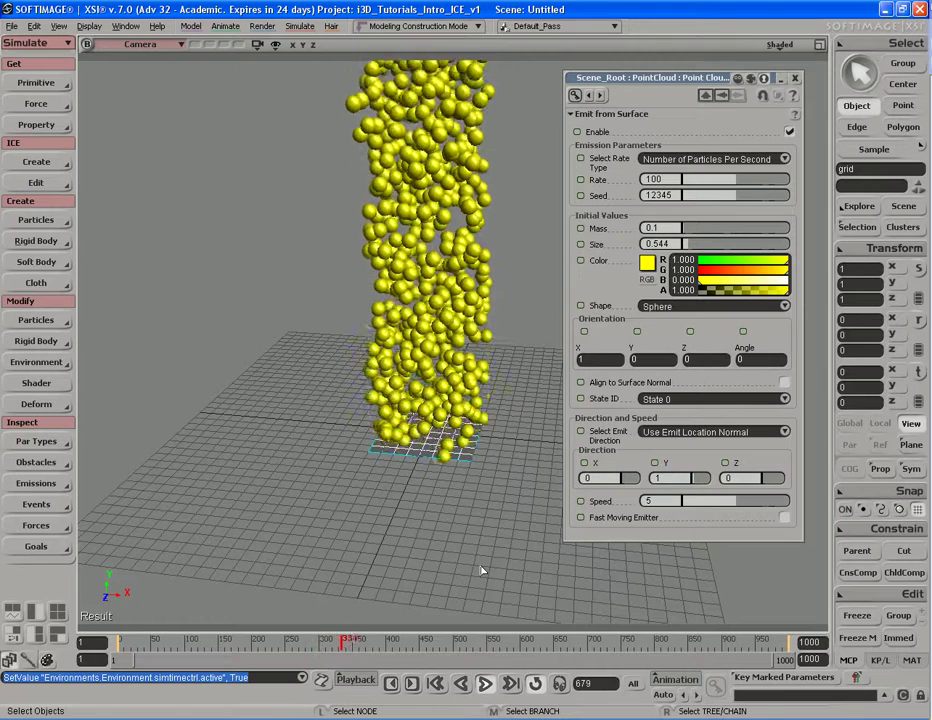
pyautogui.hotkey('shift', ',')
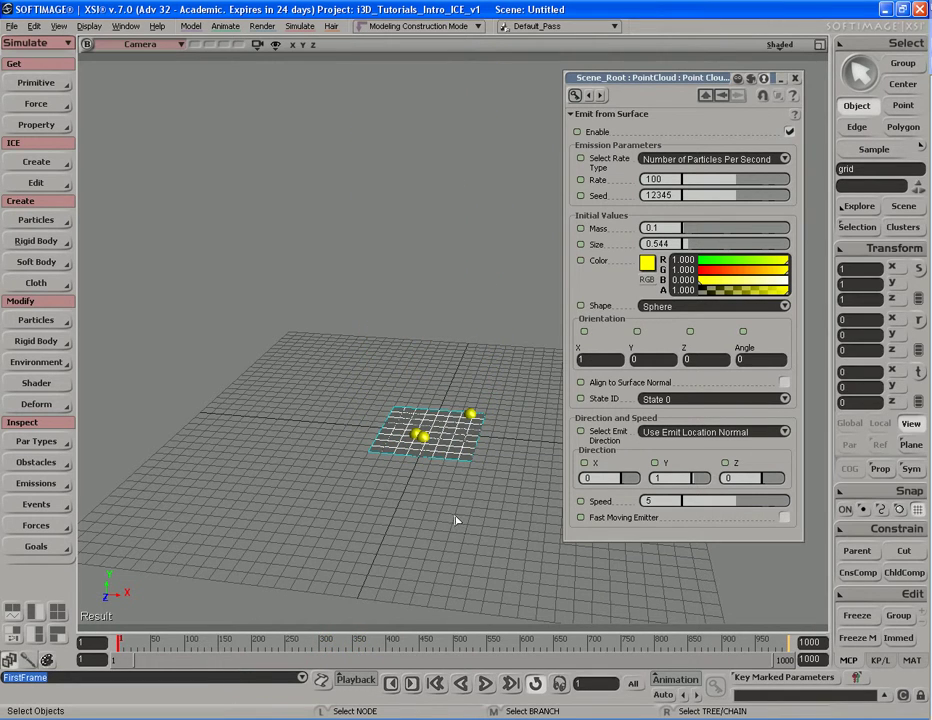
pyautogui.press('s')
pyautogui.moveTo(428, 510)
pyautogui.mouseDown(button='right')
pyautogui.moveTo(406, 493)
pyautogui.moveTo(443, 495)
pyautogui.moveTo(335, 483)
pyautogui.moveTo(399, 499)
pyautogui.moveTo(356, 493)
pyautogui.moveTo(425, 500)
pyautogui.moveTo(431, 490)
pyautogui.mouseUp(button='right')
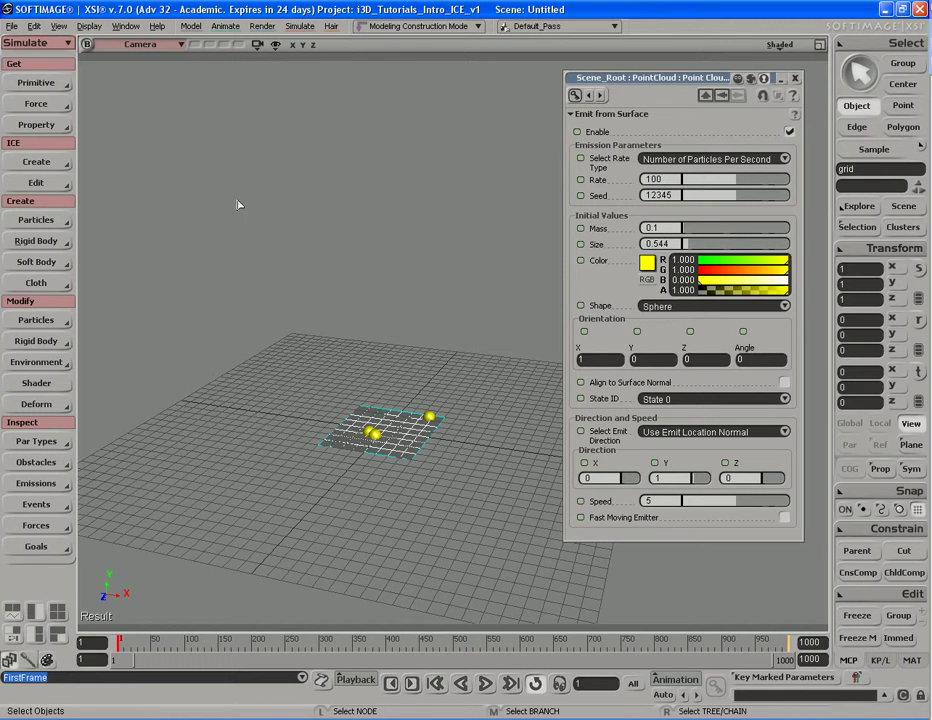
# Select the emitted point cloud, play the simulation forward, and stop it at frame 553.
pyautogui.click(370, 434)
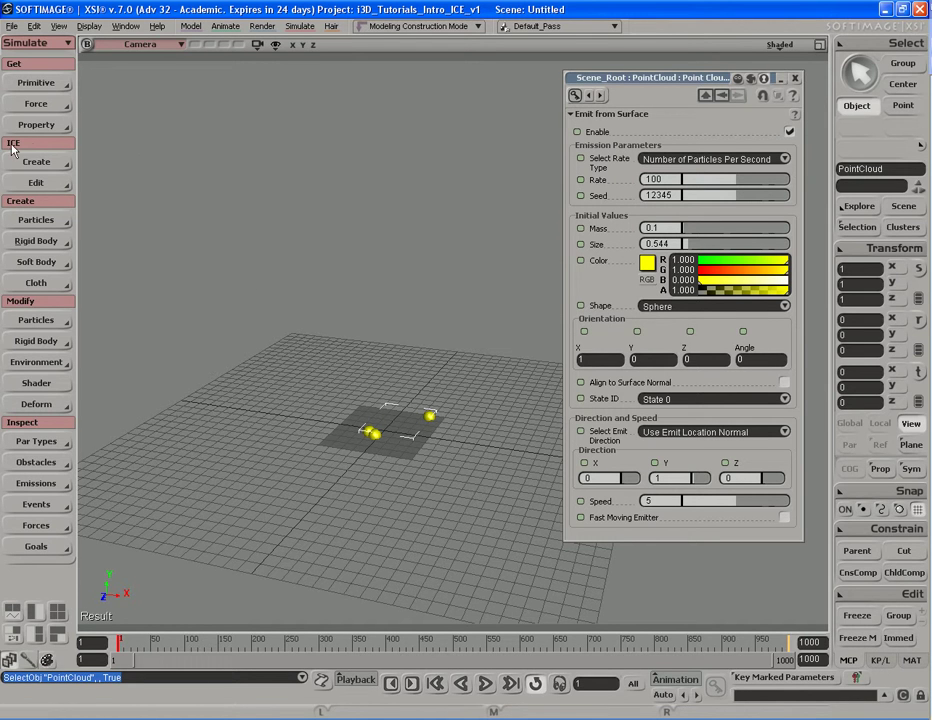
pyautogui.click(52, 187)
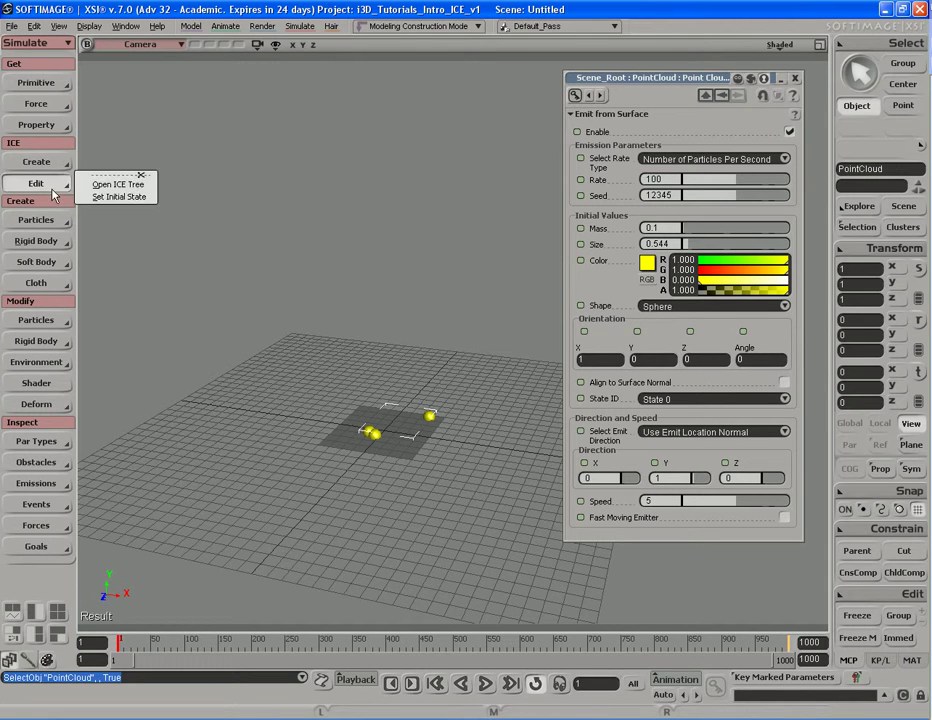
pyautogui.click(148, 200)
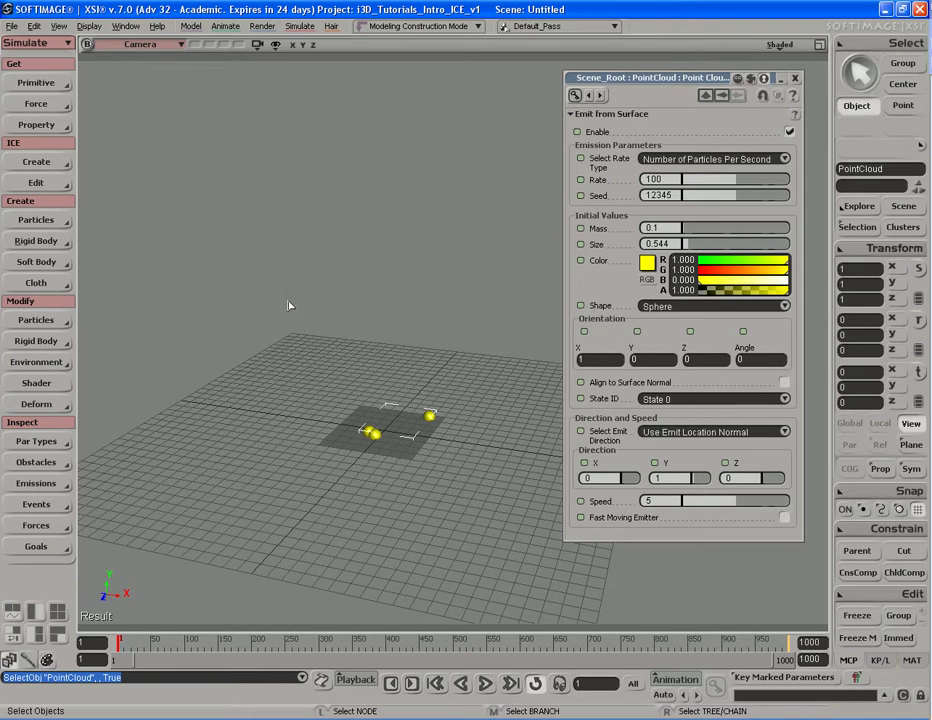
pyautogui.press('F12')
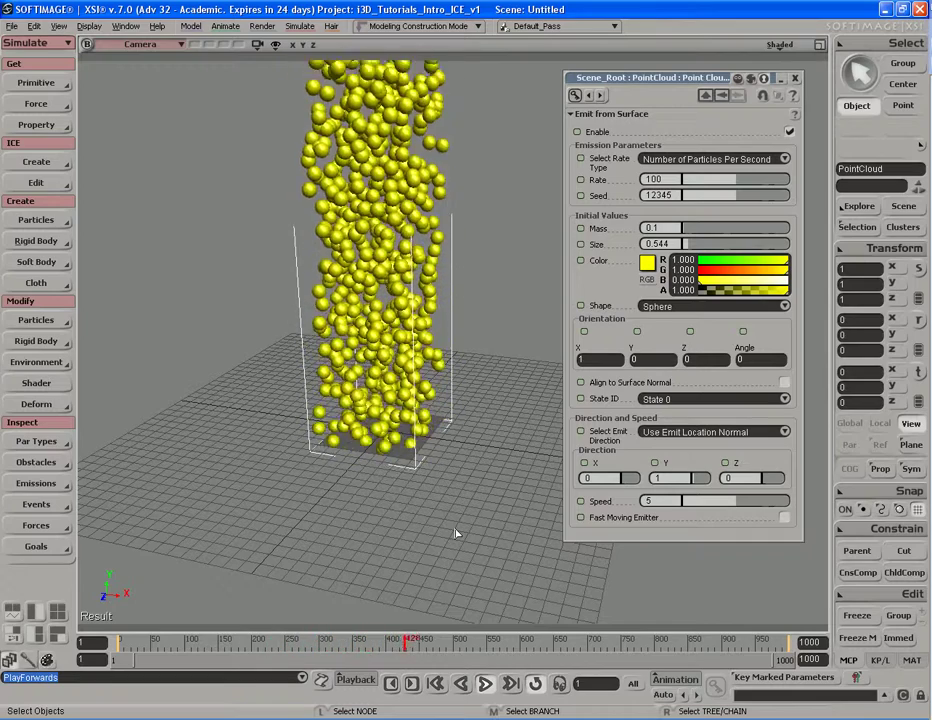
pyautogui.press('Escape')
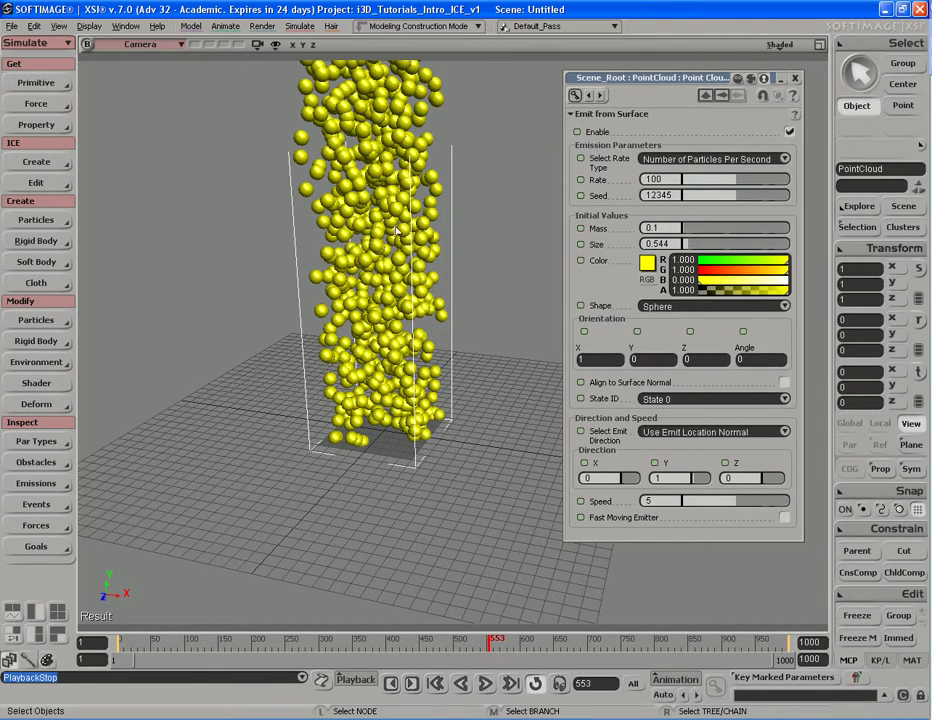
# Set the point cloud's state at frame 553 as the simulation's initial state.
pyautogui.click(377, 203)
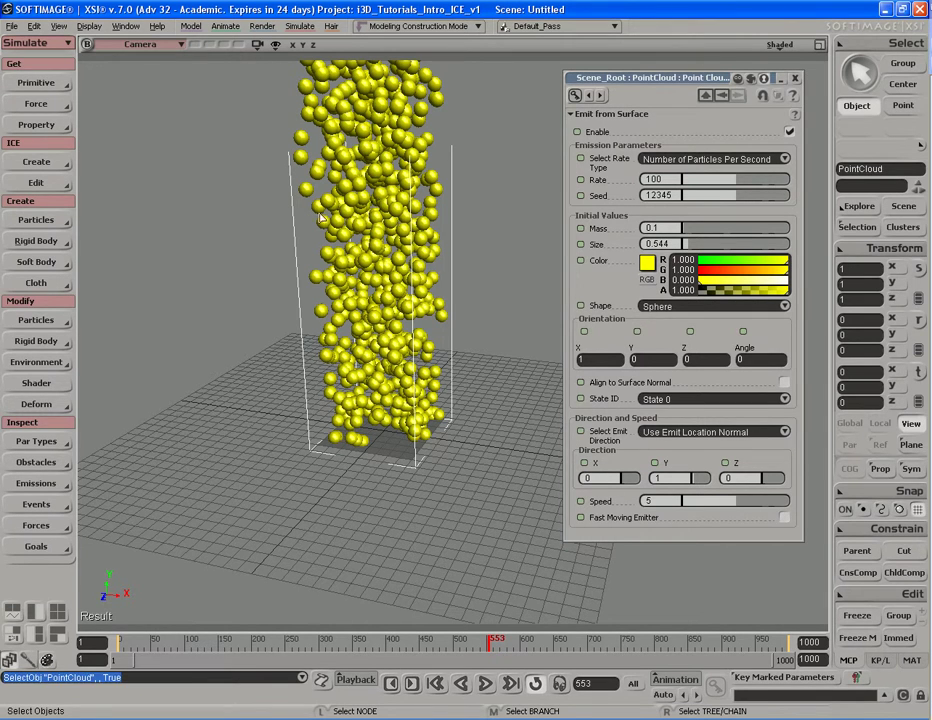
pyautogui.click(40, 186)
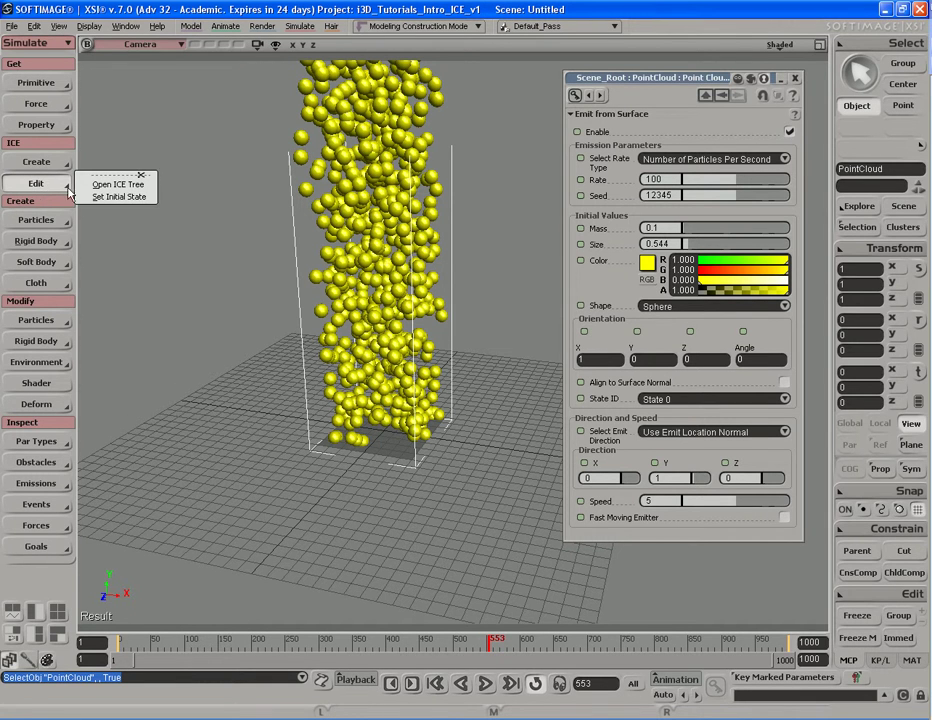
pyautogui.click(120, 197)
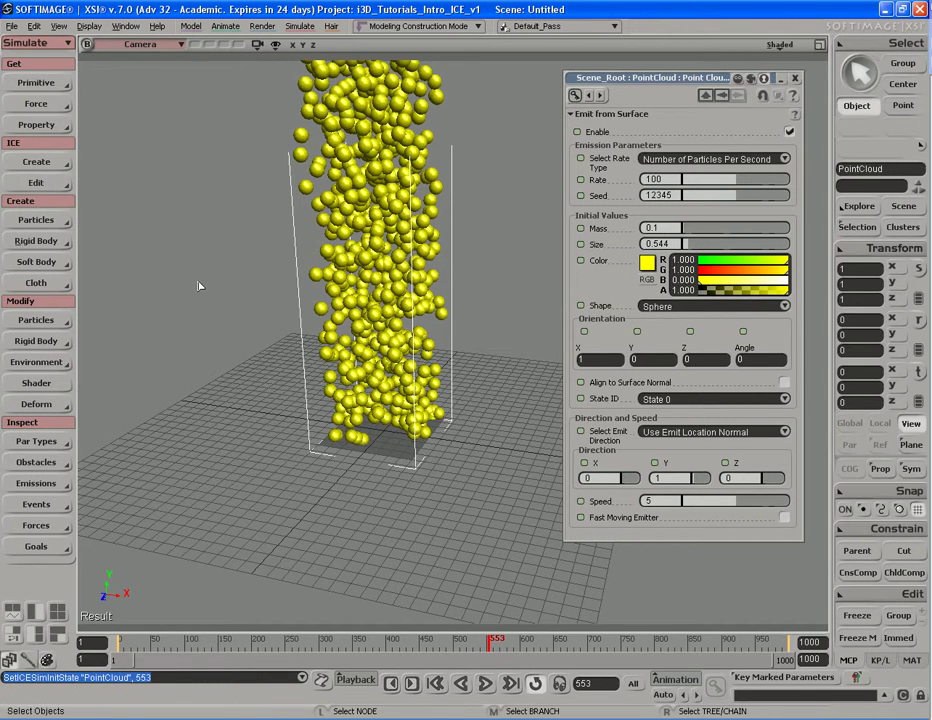
# Replay the simulation twice from the first frame to check the new initial state, stopping the second run at frame 337.
pyautogui.hotkey('shift', ',')
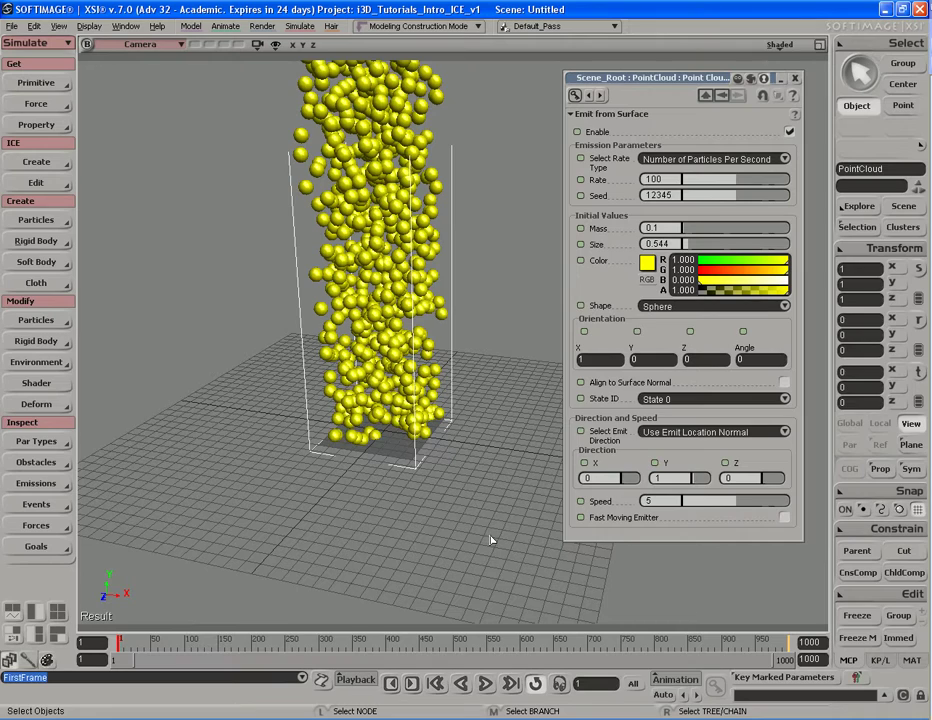
pyautogui.press('F12')
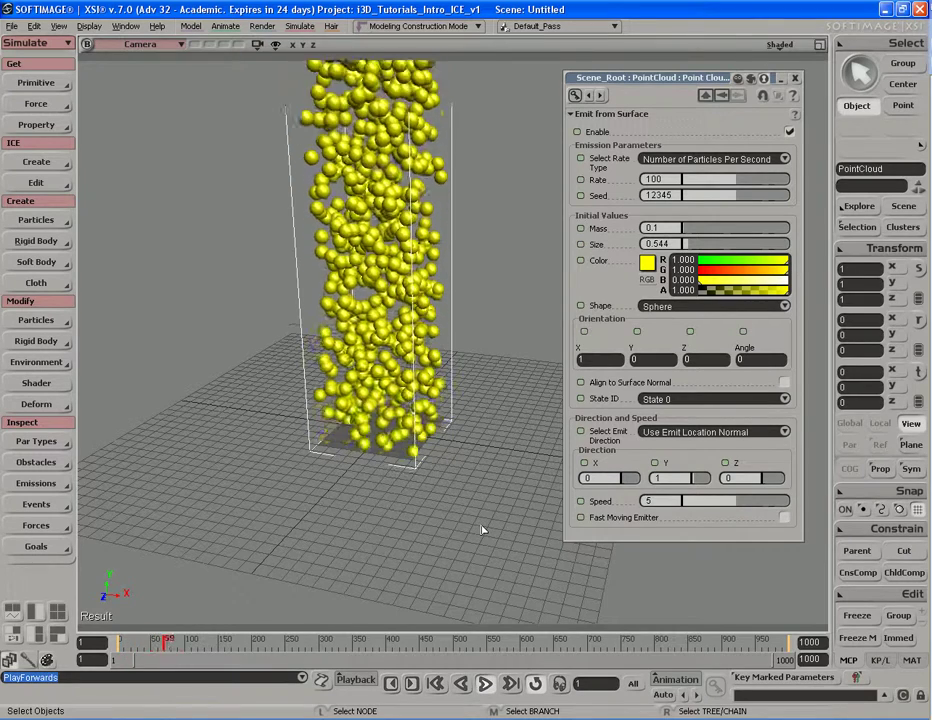
pyautogui.press('Escape')
pyautogui.press('Home')
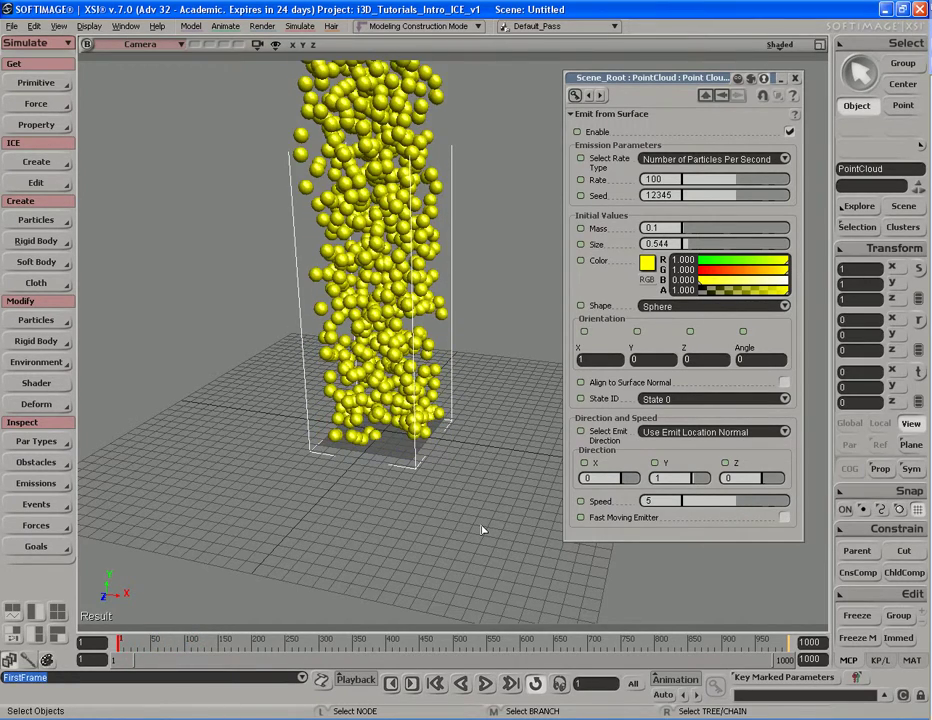
pyautogui.press('F12')
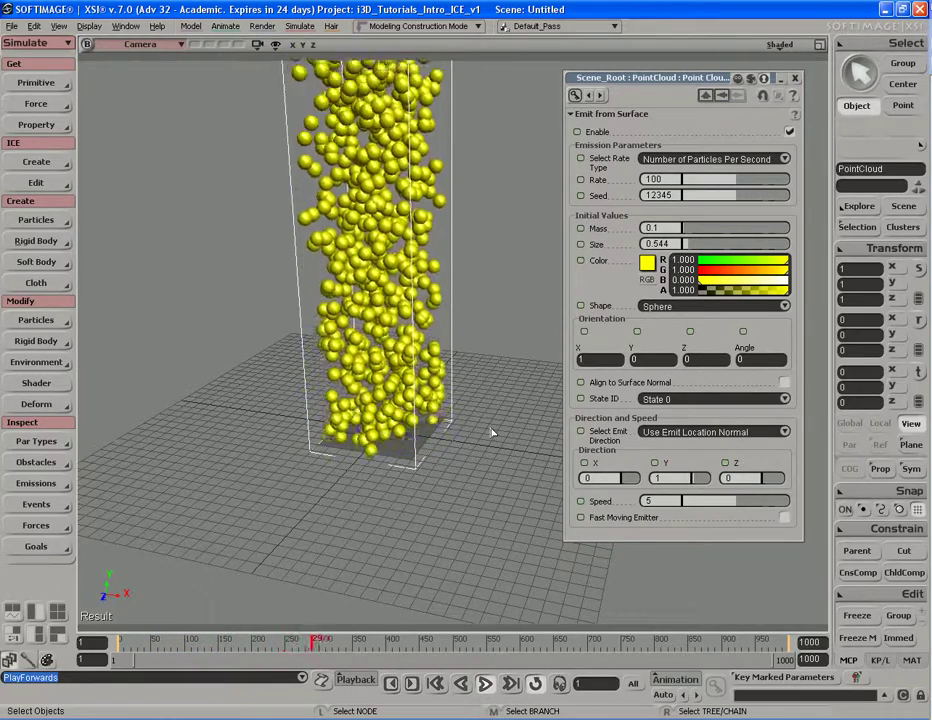
pyautogui.press('Escape')
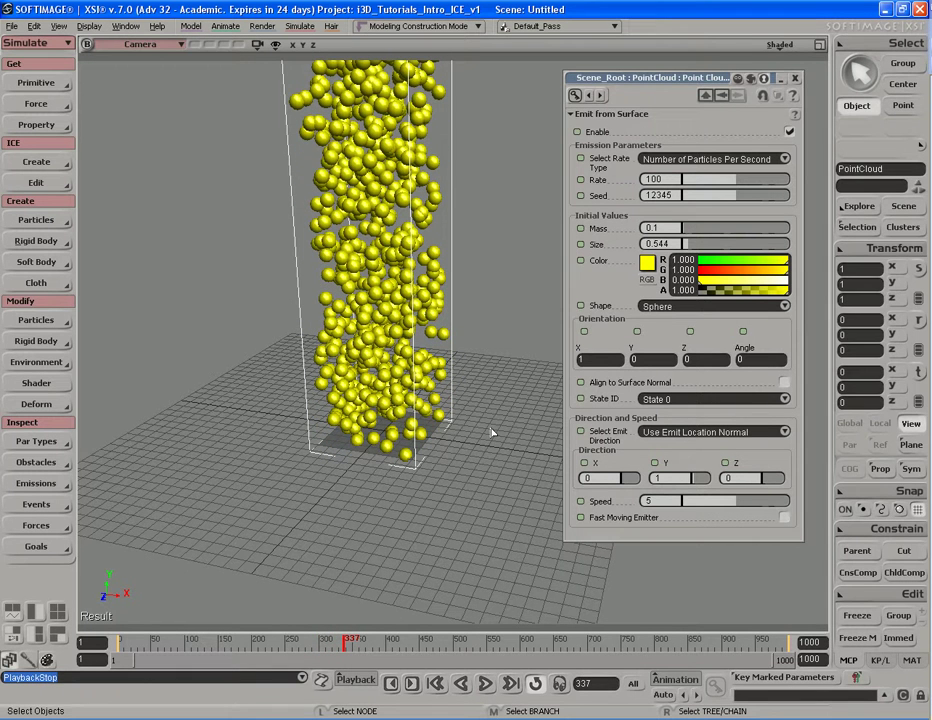